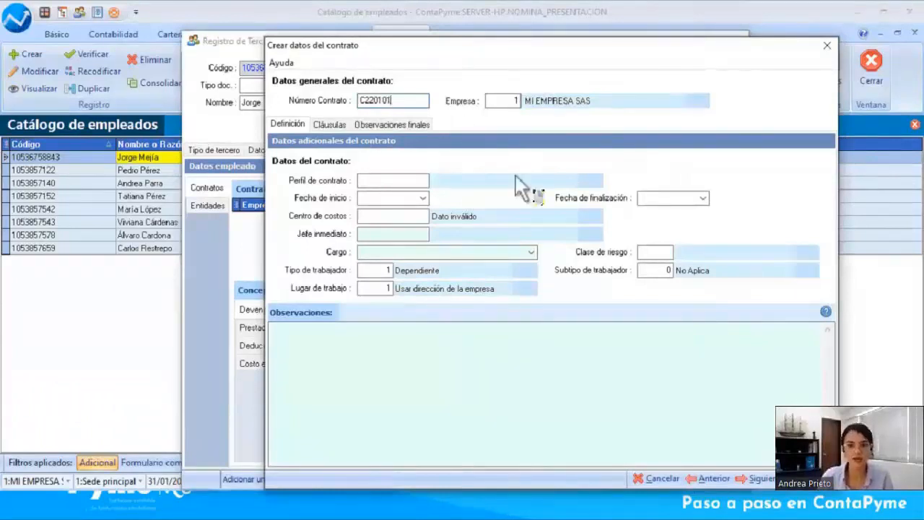
# - Set the contract profile to 2050, Término indefinido pago mensual, from the list of contract profiles
pyautogui.click(376, 182)
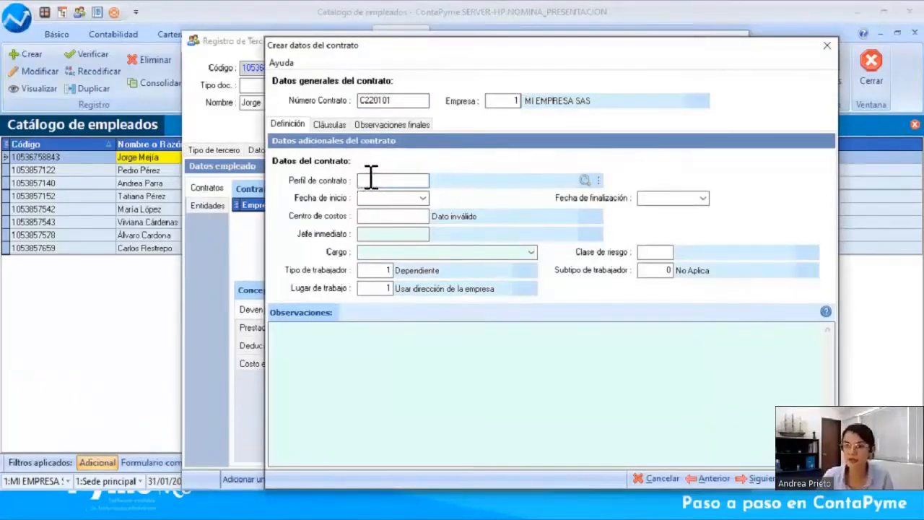
pyautogui.click(366, 179)
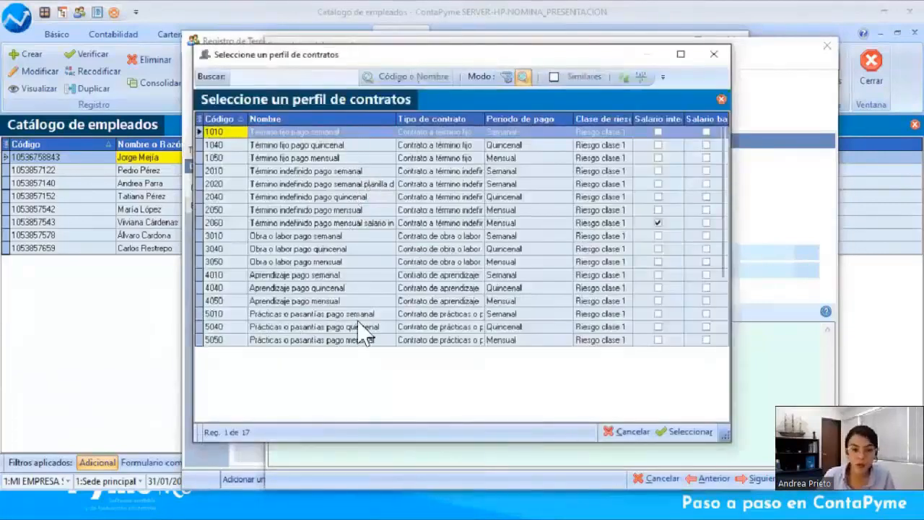
pyautogui.click(289, 146)
pyautogui.click(286, 172)
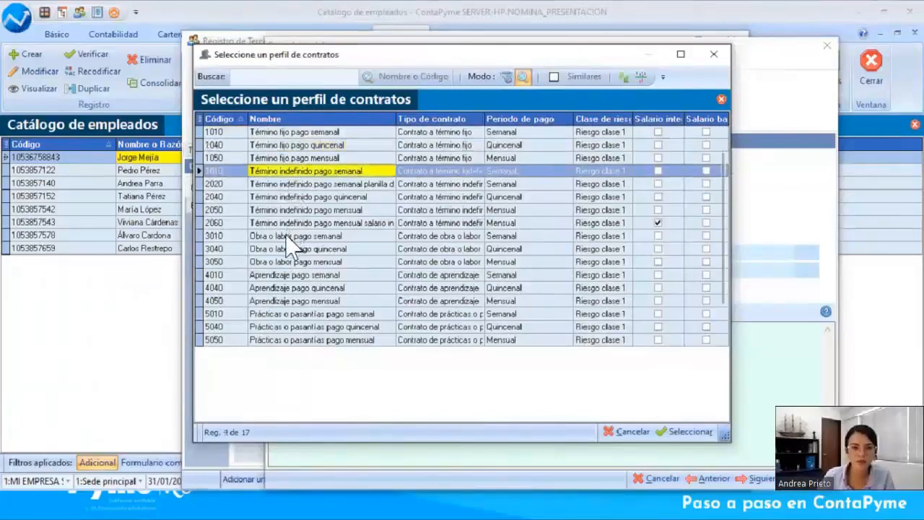
pyautogui.click(286, 236)
pyautogui.click(284, 275)
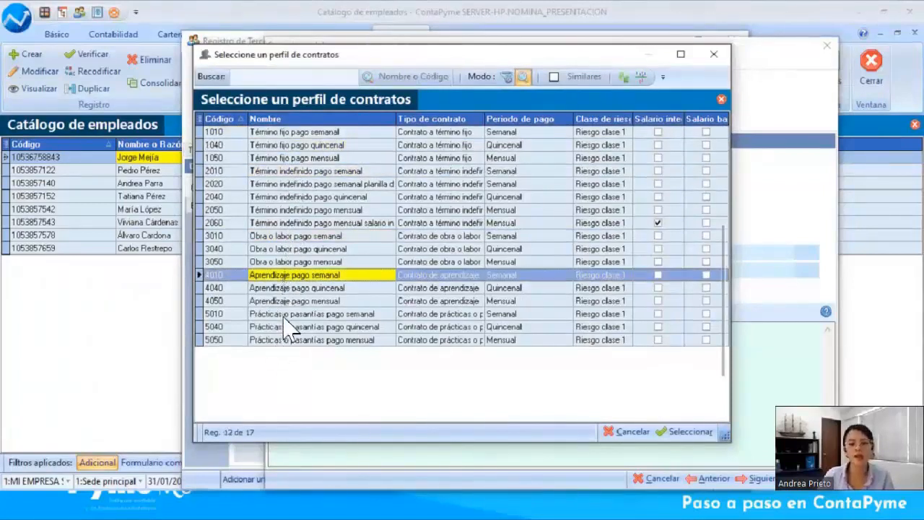
pyautogui.click(284, 314)
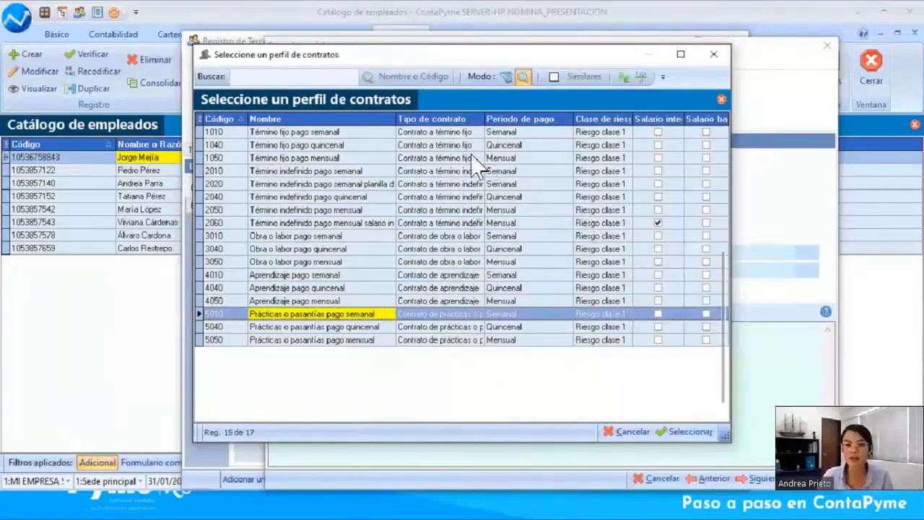
pyautogui.click(302, 211)
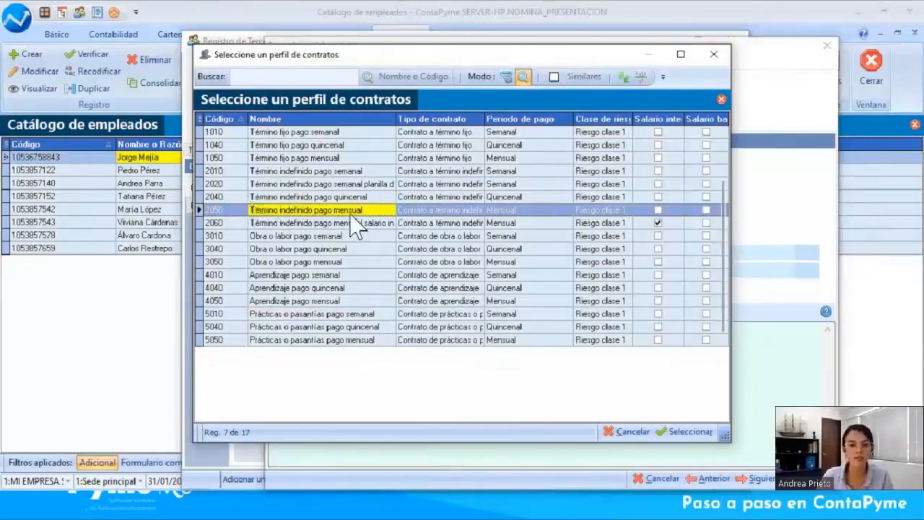
pyautogui.doubleClick(371, 213)
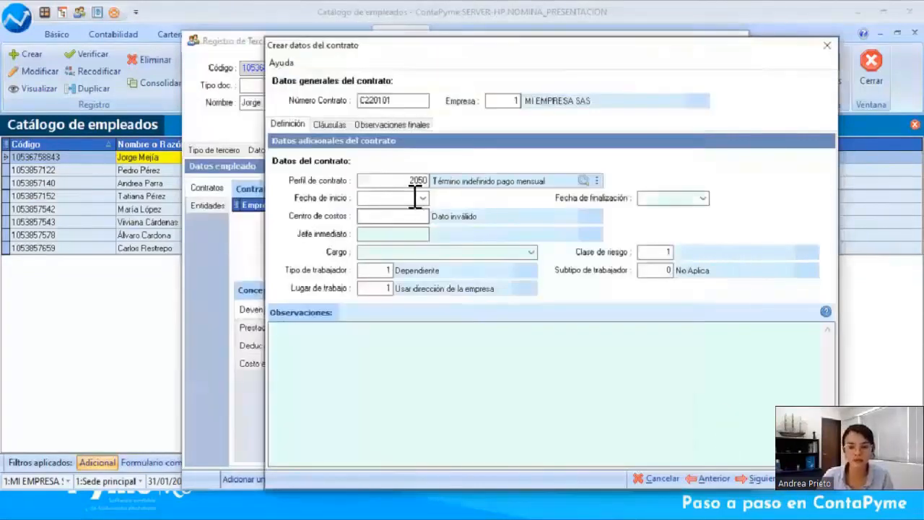
# - Set the contract's start date to 1/01/2022 and leave the end date empty
pyautogui.click(423, 198)
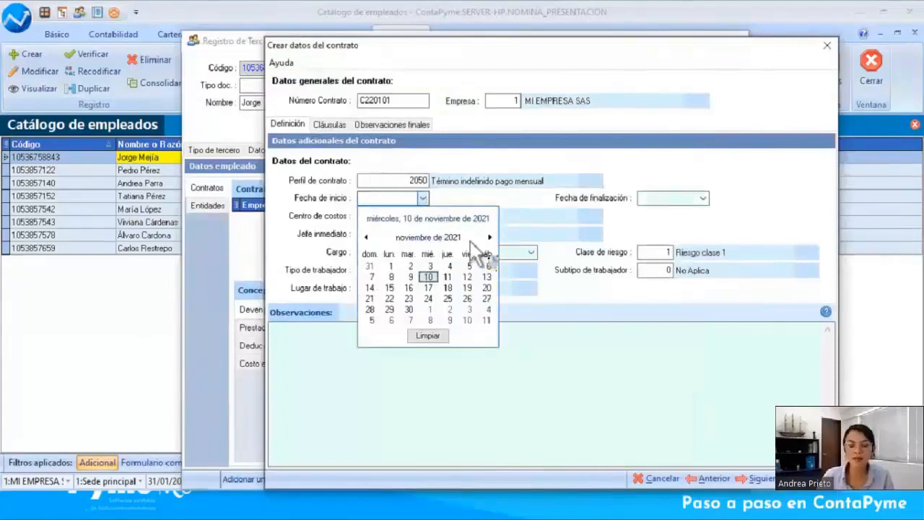
pyautogui.click(489, 238)
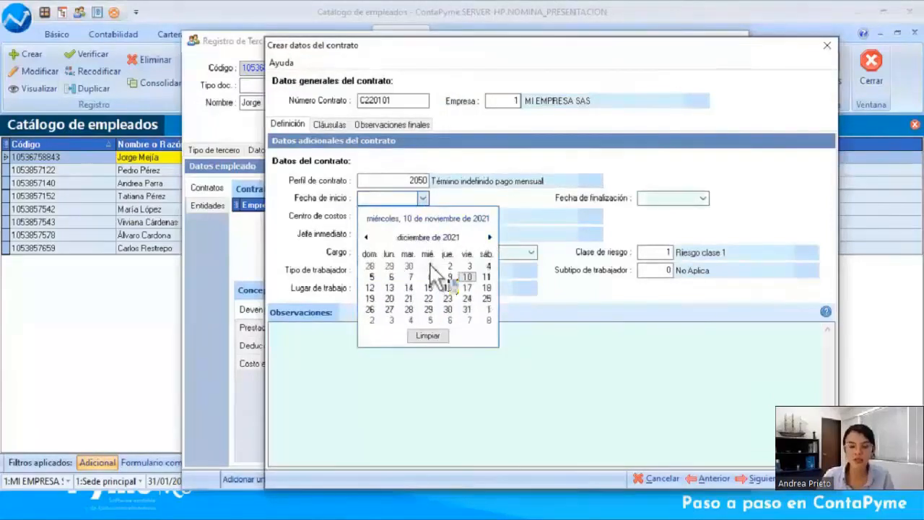
pyautogui.click(430, 266)
pyautogui.click(424, 198)
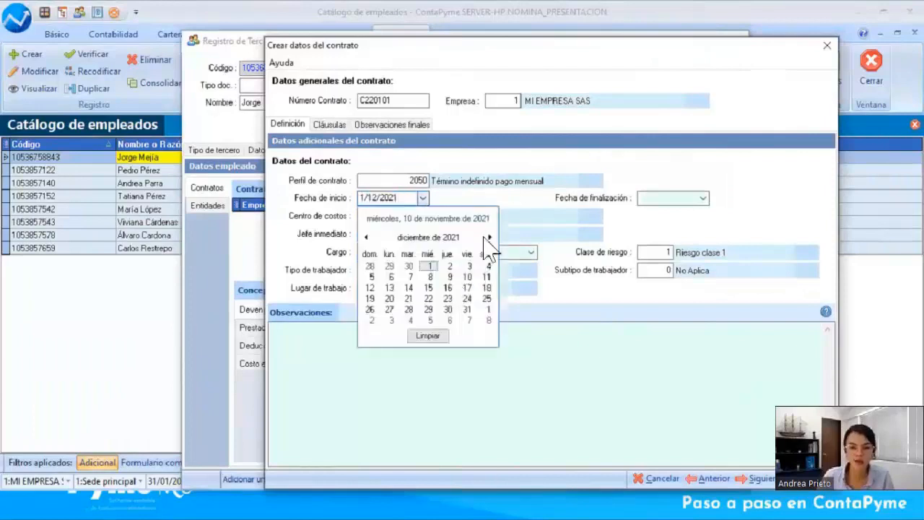
pyautogui.click(488, 237)
pyautogui.click(488, 266)
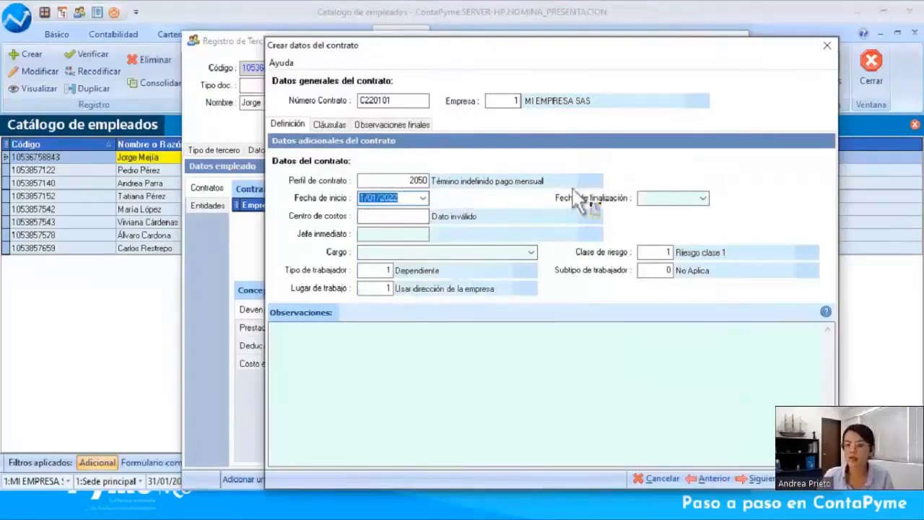
pyautogui.click(658, 198)
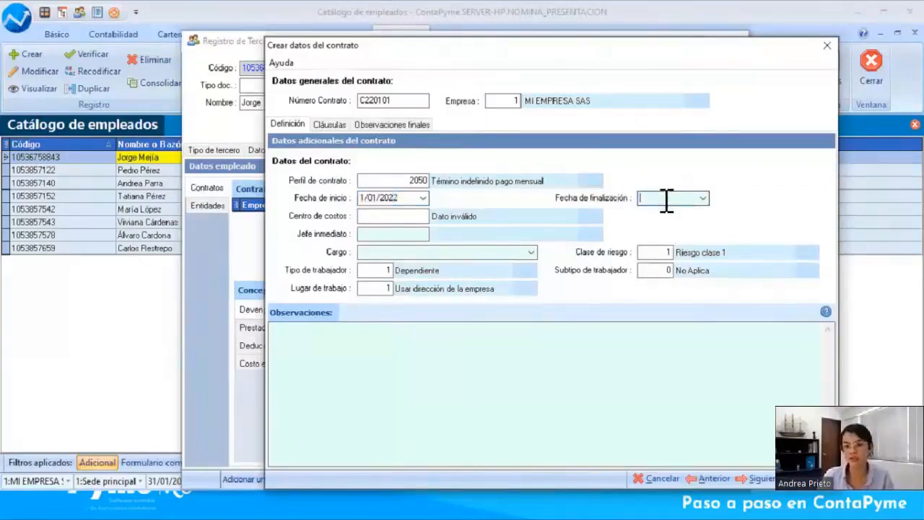
# - Assign the contract to the cost centre 1COM, Departamento comercial
pyautogui.click(373, 216)
pyautogui.doubleClick(374, 215)
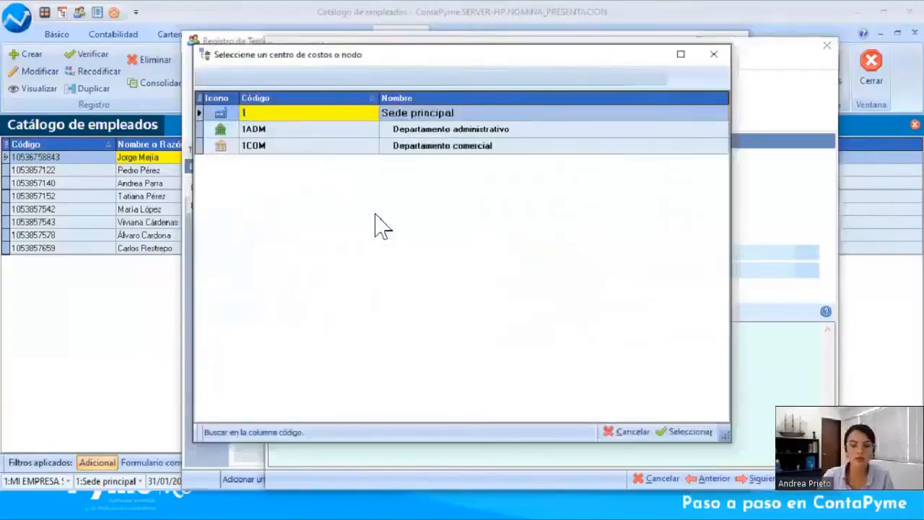
pyautogui.doubleClick(435, 171)
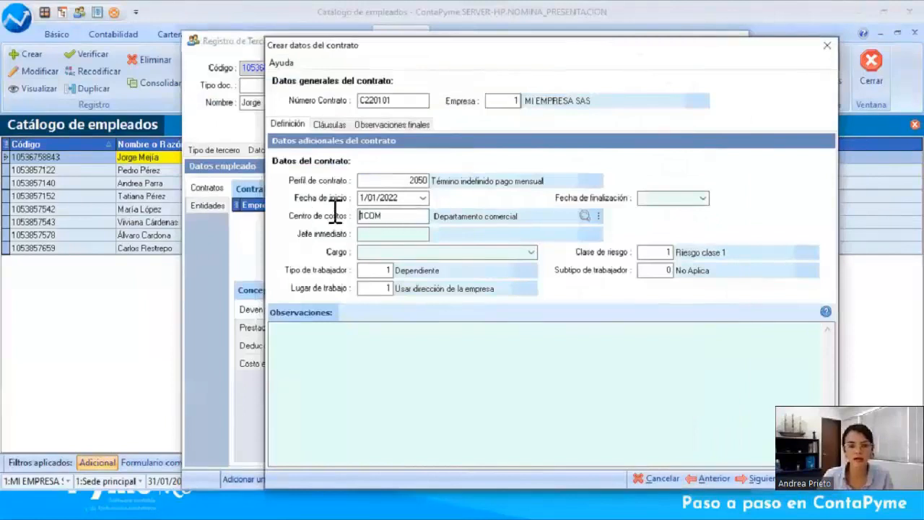
# - Choose the fourth employee in the list as immediate boss and set the Cargo to Asesor comercial
pyautogui.doubleClick(419, 235)
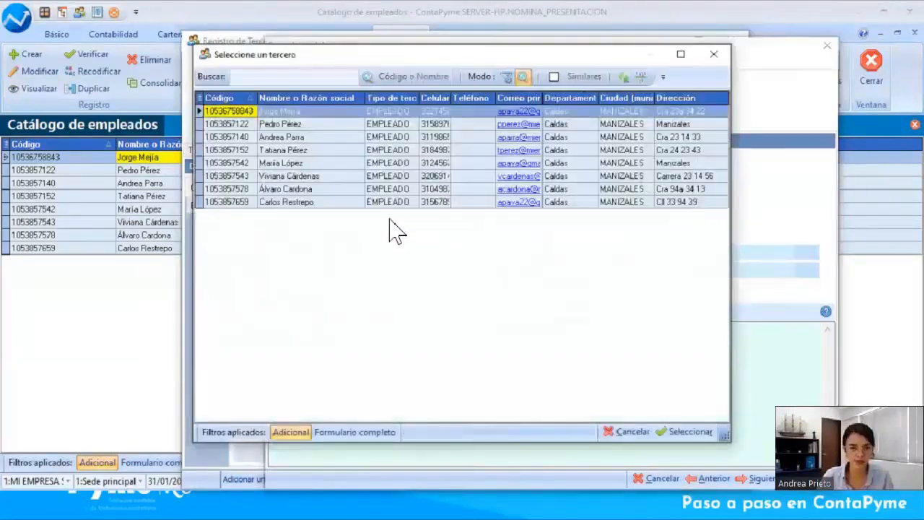
pyautogui.click(304, 151)
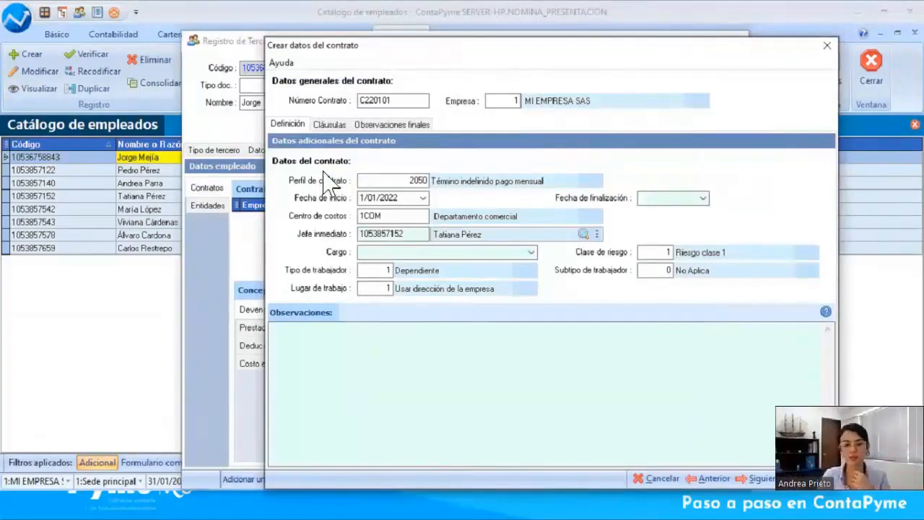
pyautogui.click(396, 251)
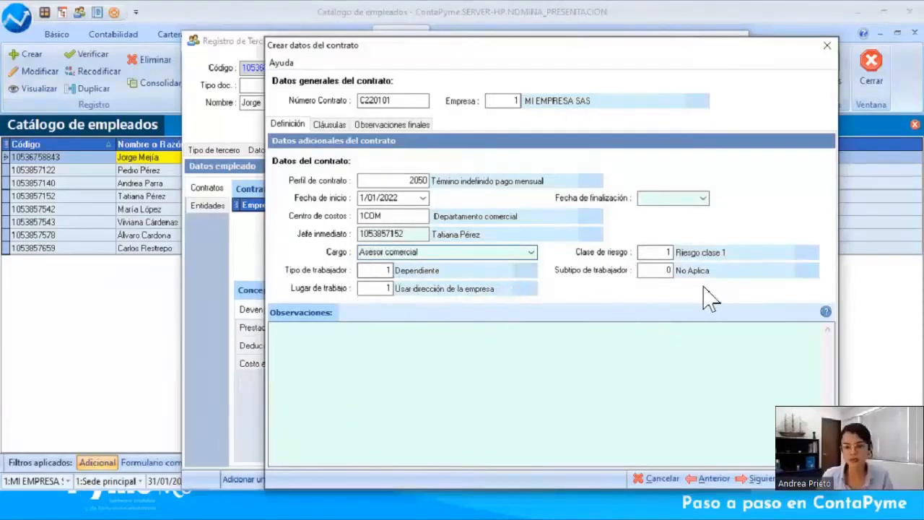
# - Check the Lugar de trabajo options, the contract's clauses and its final observations without changing them
pyautogui.click(528, 289)
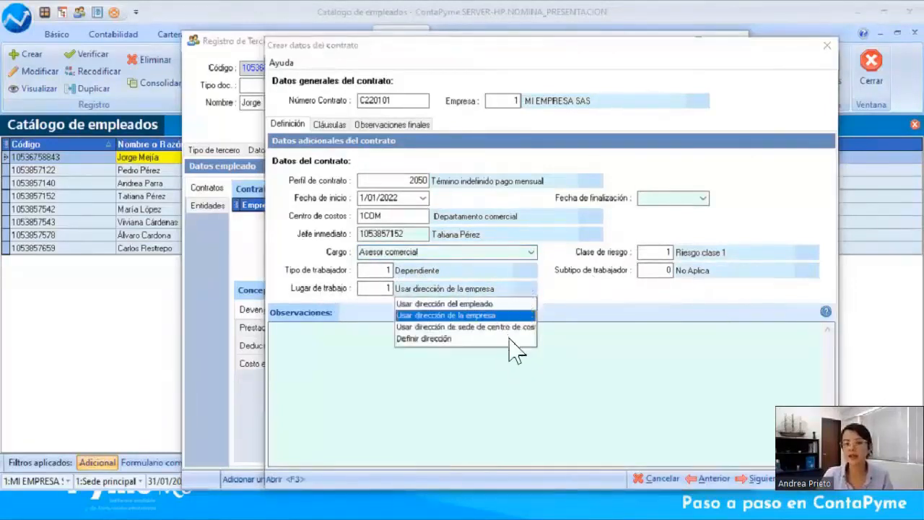
pyautogui.click(597, 345)
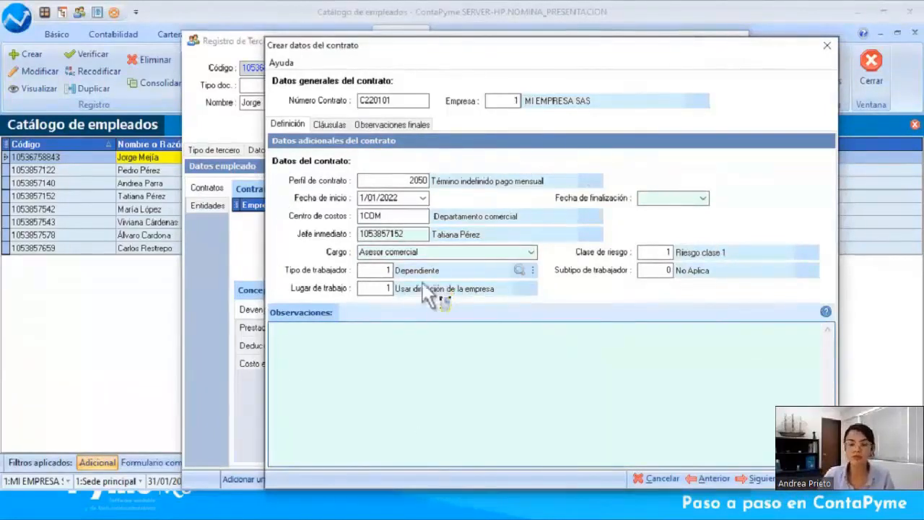
pyautogui.click(335, 127)
pyautogui.click(370, 127)
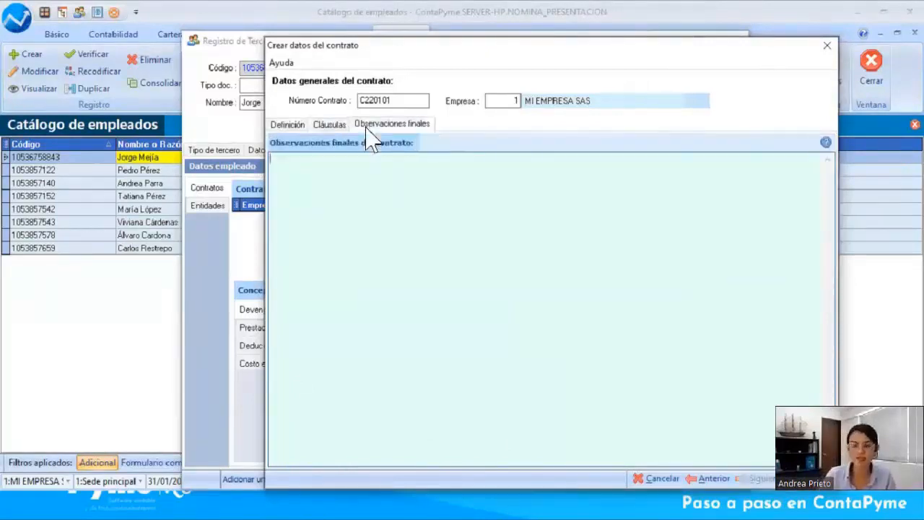
pyautogui.click(294, 130)
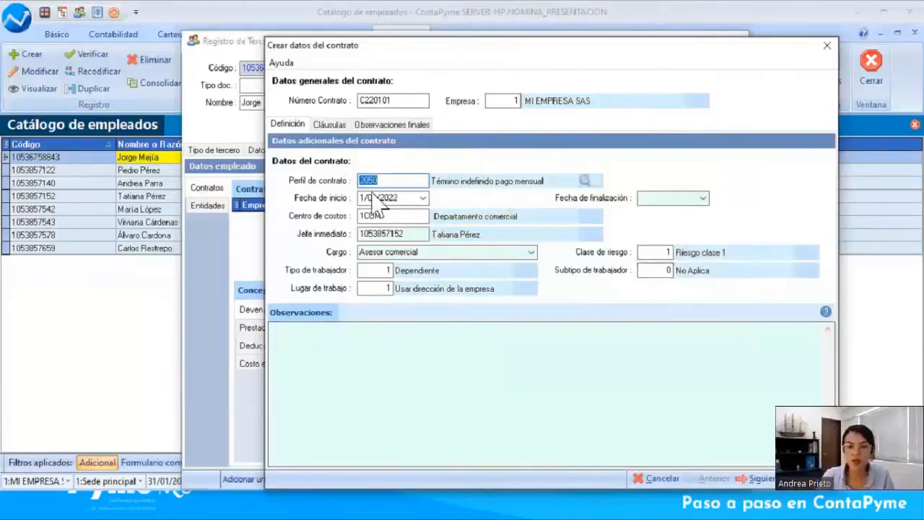
# - View the record of the selected contract profile, reviewing its definition and default payroll concepts, and close it
pyautogui.click(421, 180)
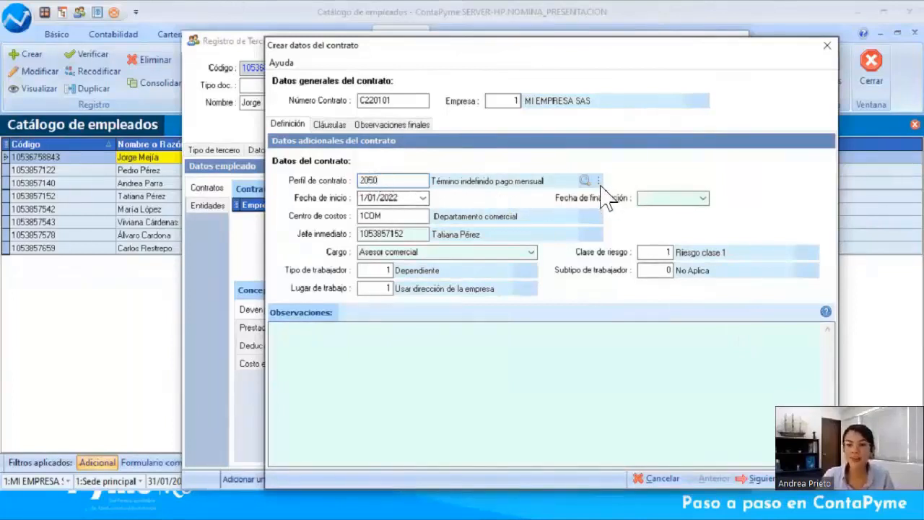
pyautogui.click(599, 181)
pyautogui.click(610, 198)
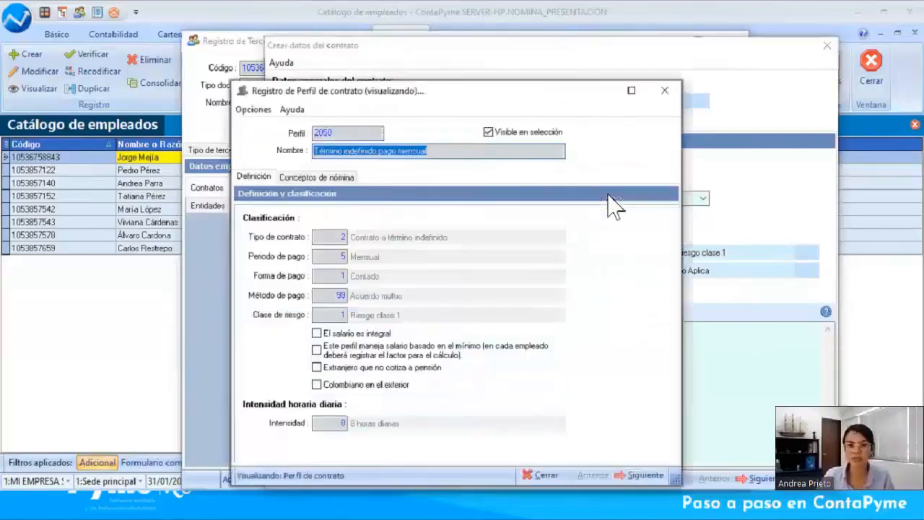
pyautogui.moveTo(462, 85); pyautogui.dragTo(492, 51)
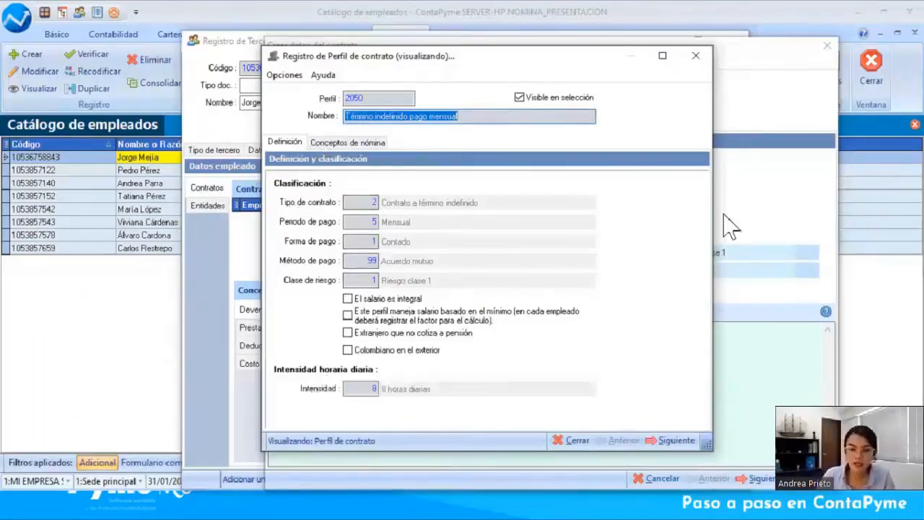
pyautogui.click(345, 142)
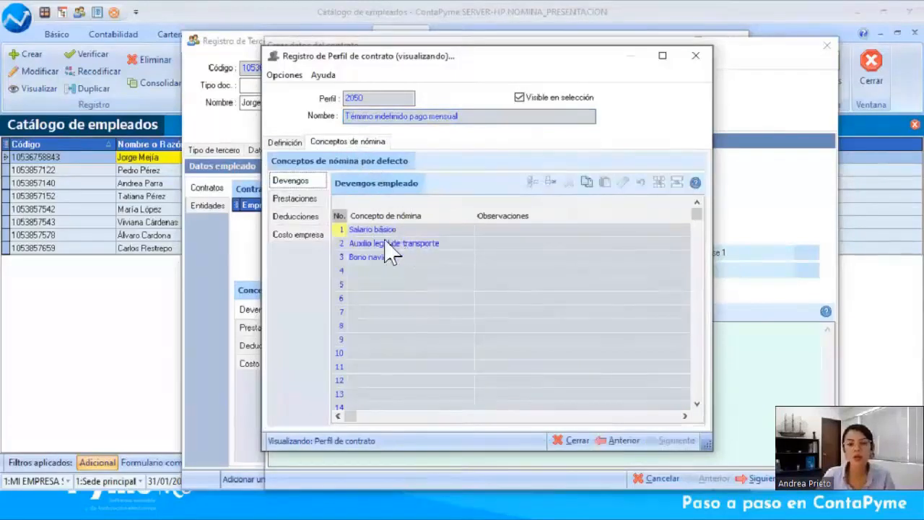
pyautogui.click(306, 210)
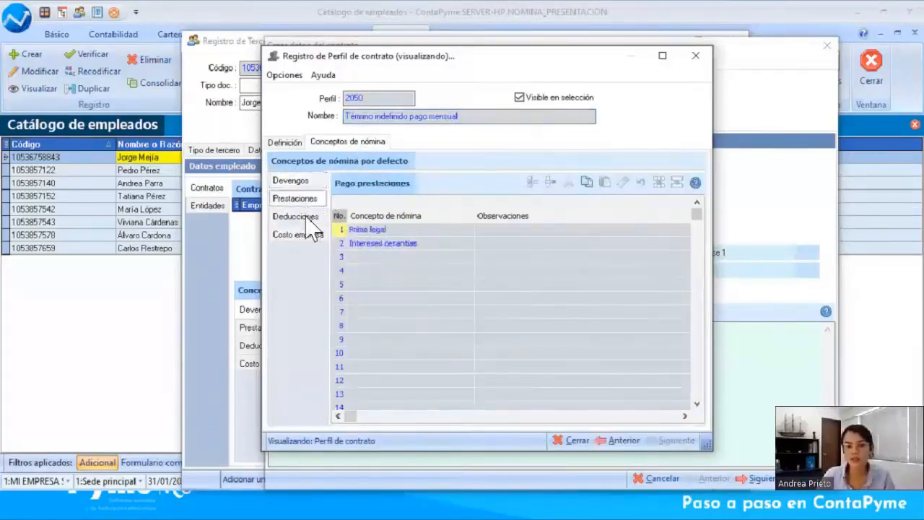
pyautogui.click(306, 221)
pyautogui.click(304, 237)
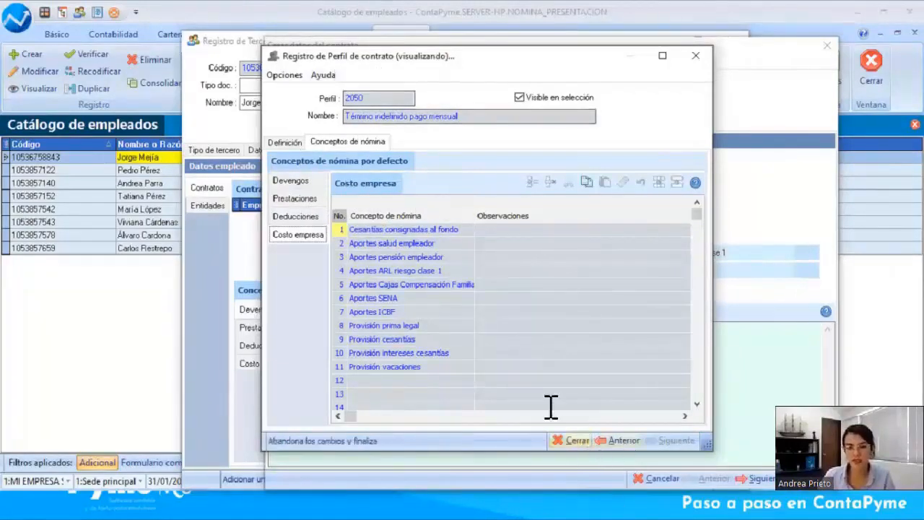
pyautogui.click(574, 440)
# - Accept the new contract and load the payroll concepts of its profile into it
pyautogui.click(795, 484)
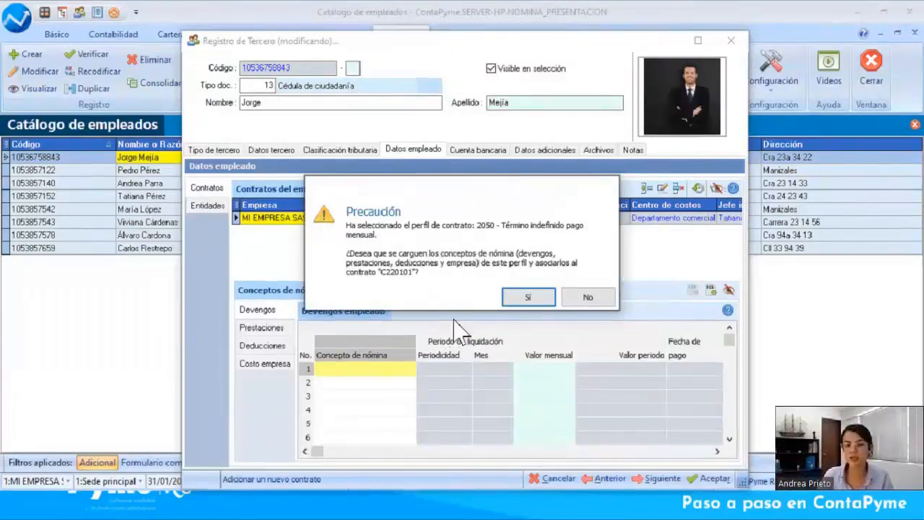
pyautogui.click(527, 298)
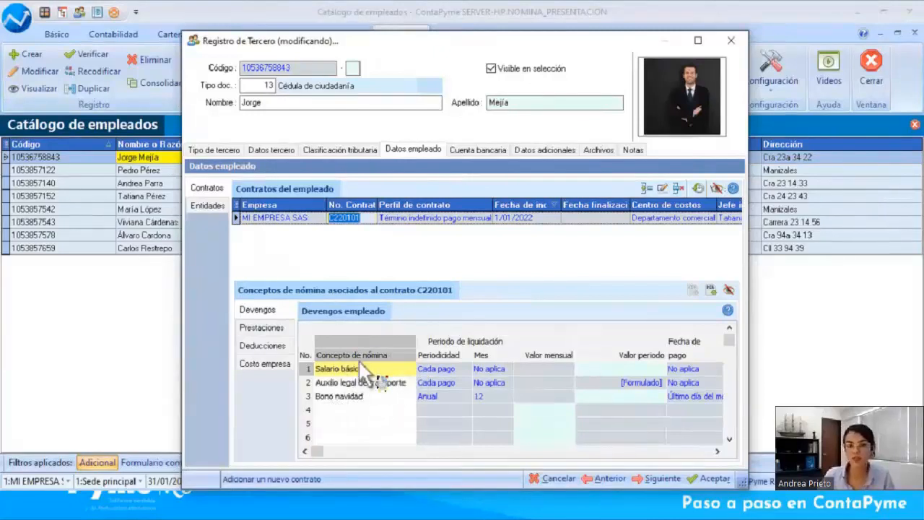
# - Review the contract's payroll concepts under Prestaciones, Deducciones and Costo empresa
pyautogui.click(261, 328)
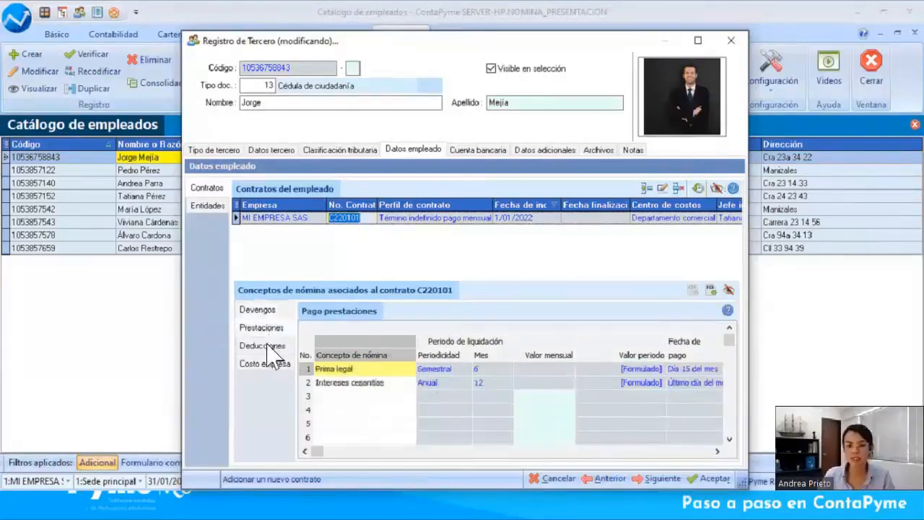
pyautogui.click(266, 346)
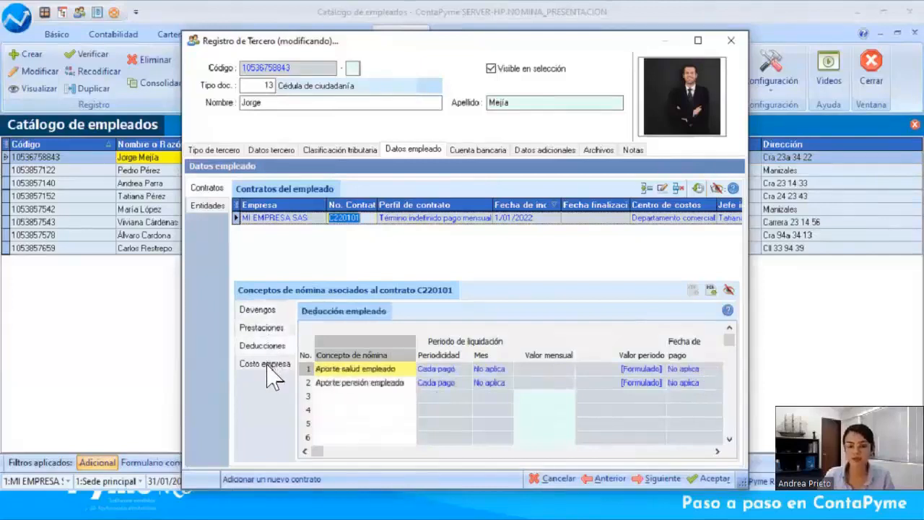
pyautogui.click(270, 367)
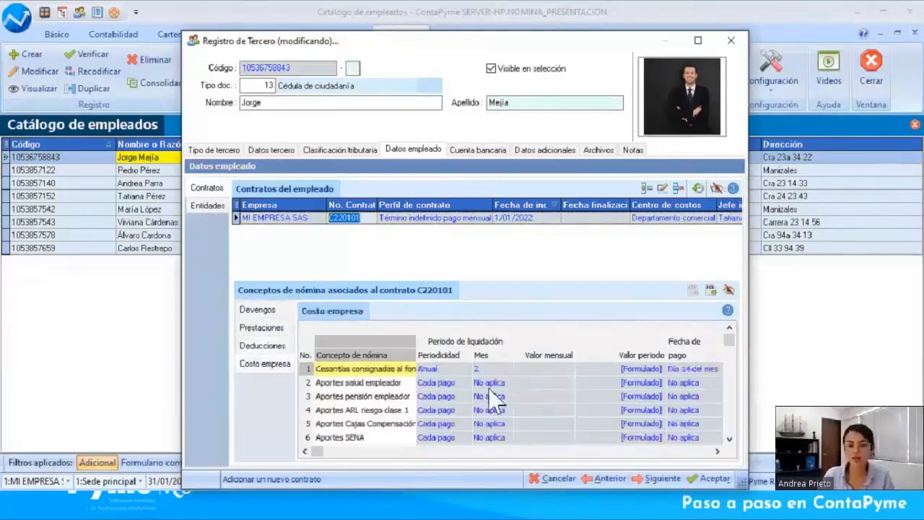
# - Remove the Bono navidad concept from the contract's Devengos
pyautogui.click(264, 312)
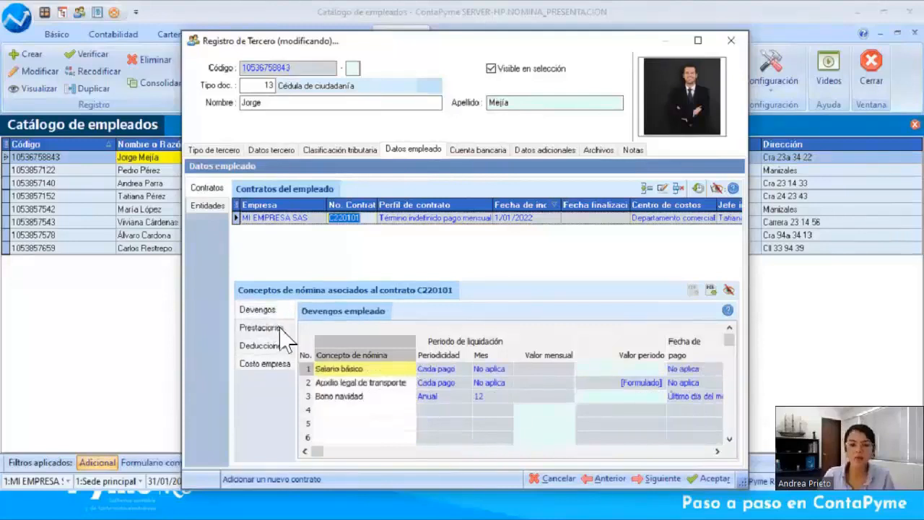
pyautogui.click(365, 397)
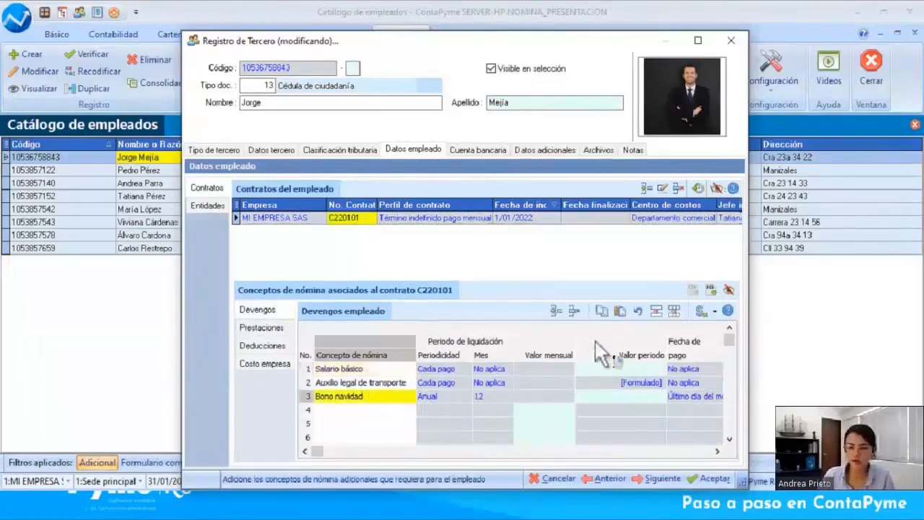
pyautogui.click(573, 311)
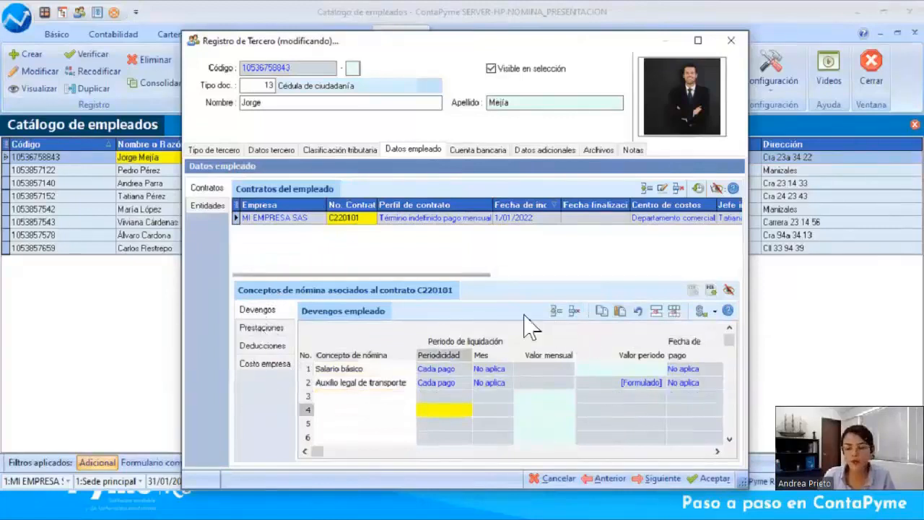
# - Set the period value of the Salario básico concept in the contract's Devengos to 1200000
pyautogui.click(406, 371)
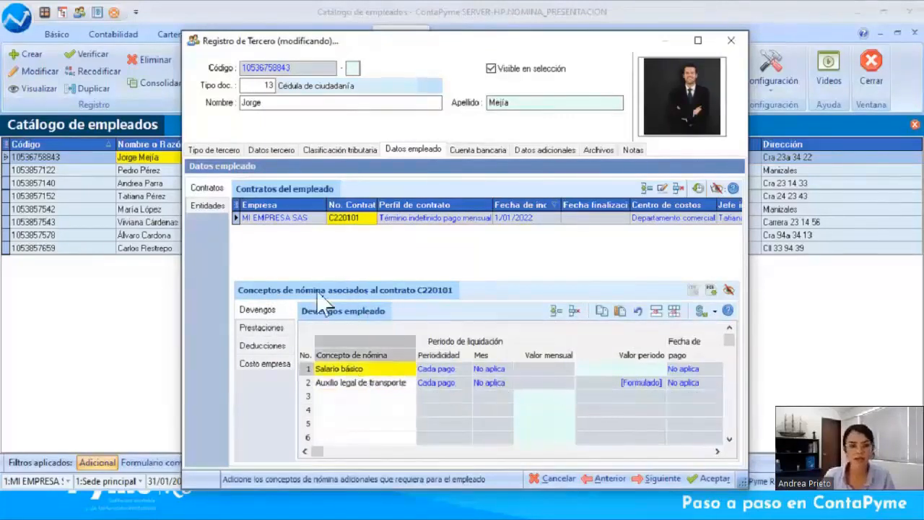
pyautogui.click(639, 370)
pyautogui.write('1200000')
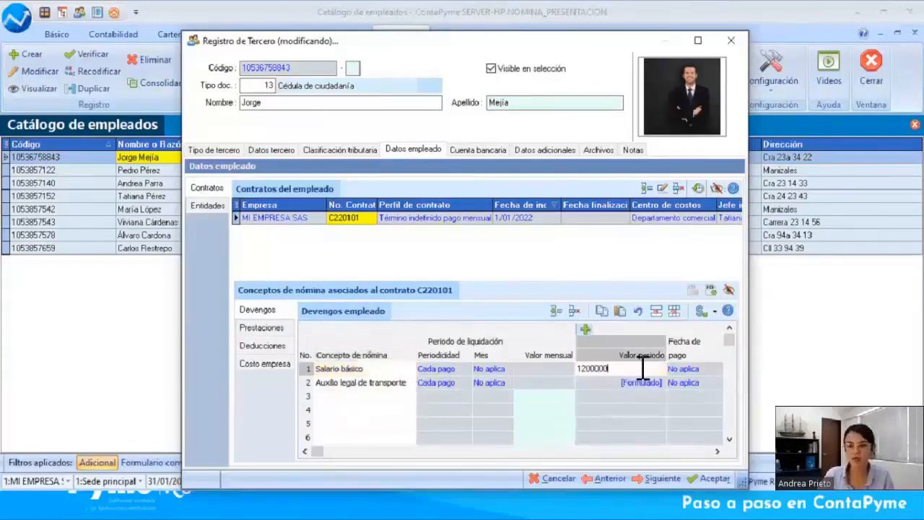
pyautogui.press('Tab')
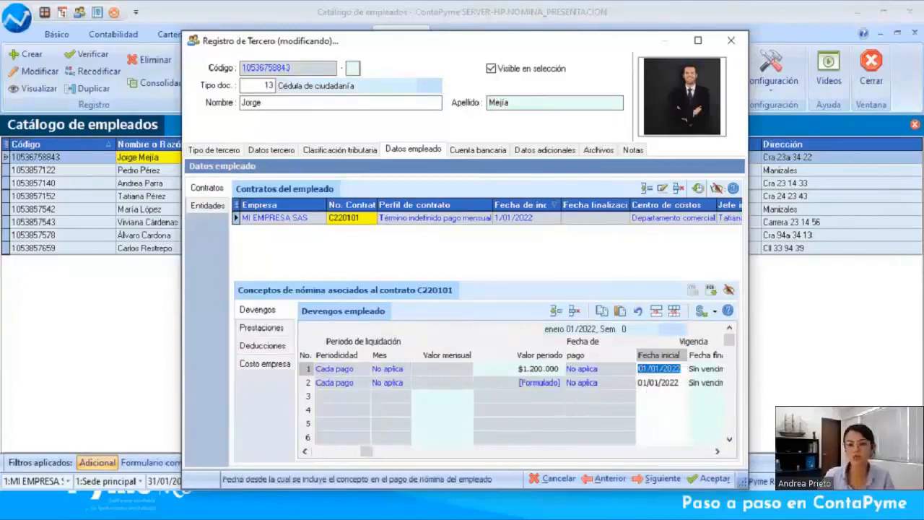
pyautogui.press('Down')
pyautogui.press('Left')
pyautogui.press('Left')
pyautogui.press('Left')
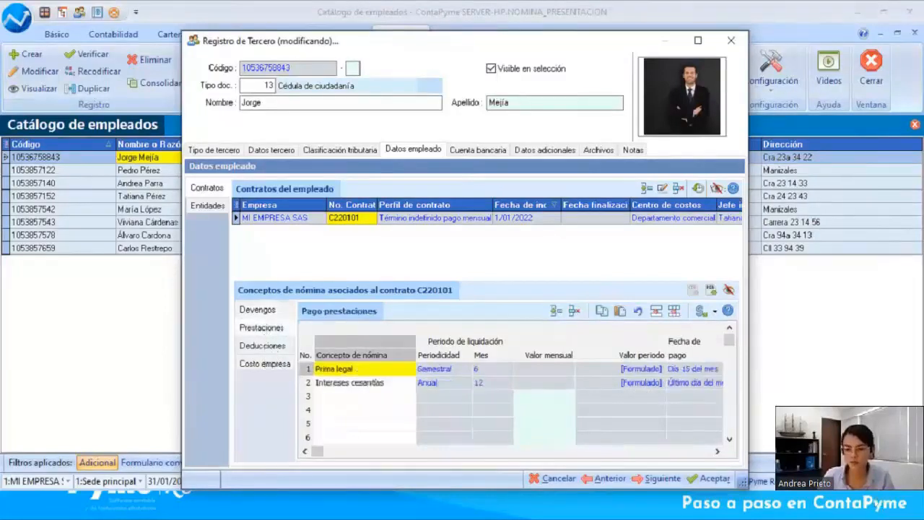
# - Review the contract's Deducciones and the default entities for CESANTIAS and EPS, widening the default entity column
pyautogui.click(257, 348)
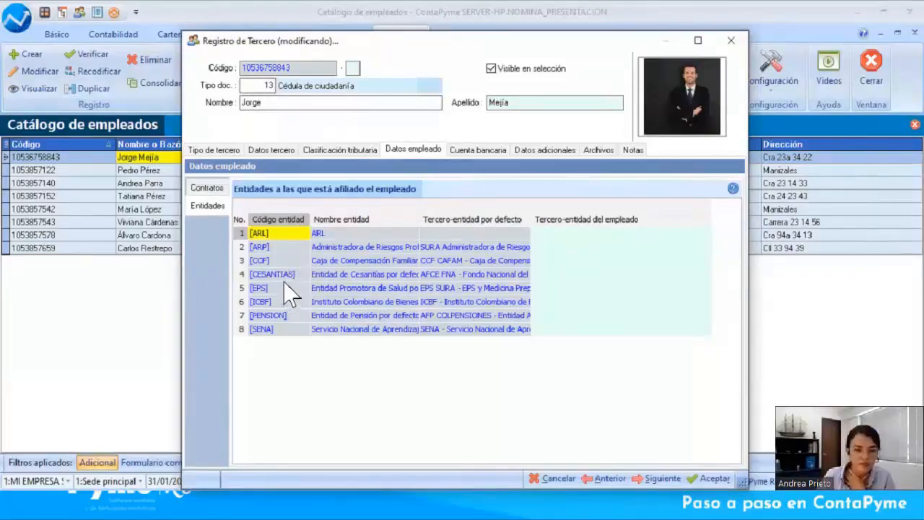
pyautogui.click(343, 278)
pyautogui.moveTo(534, 223); pyautogui.dragTo(586, 222)
pyautogui.click(552, 275)
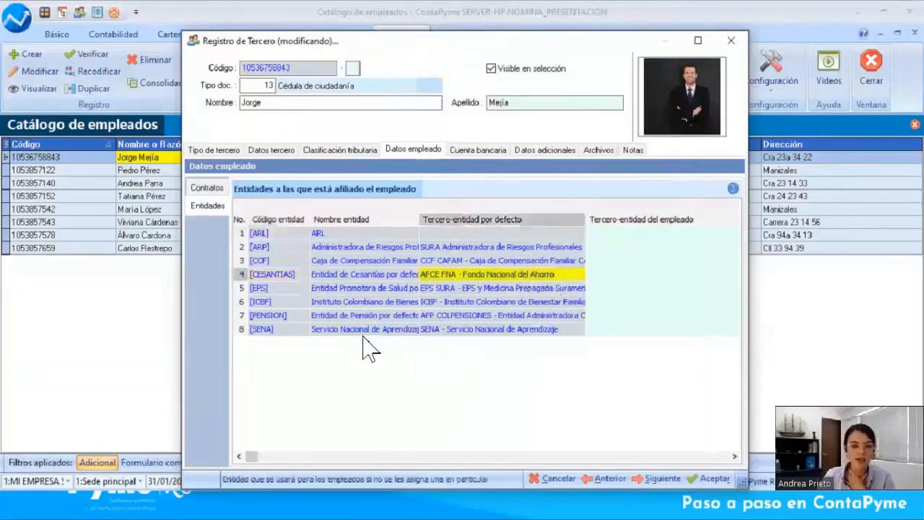
pyautogui.click(266, 289)
pyautogui.click(560, 290)
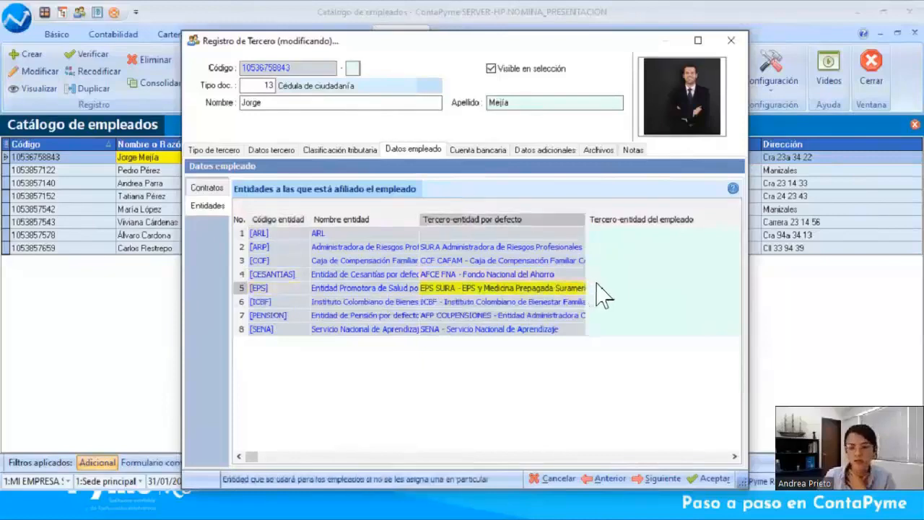
# - Assign EPS SALUD TOTAL as the employee's own entity in the EPS row
pyautogui.click(595, 281)
pyautogui.click(543, 289)
pyautogui.click(541, 291)
pyautogui.doubleClick(541, 291)
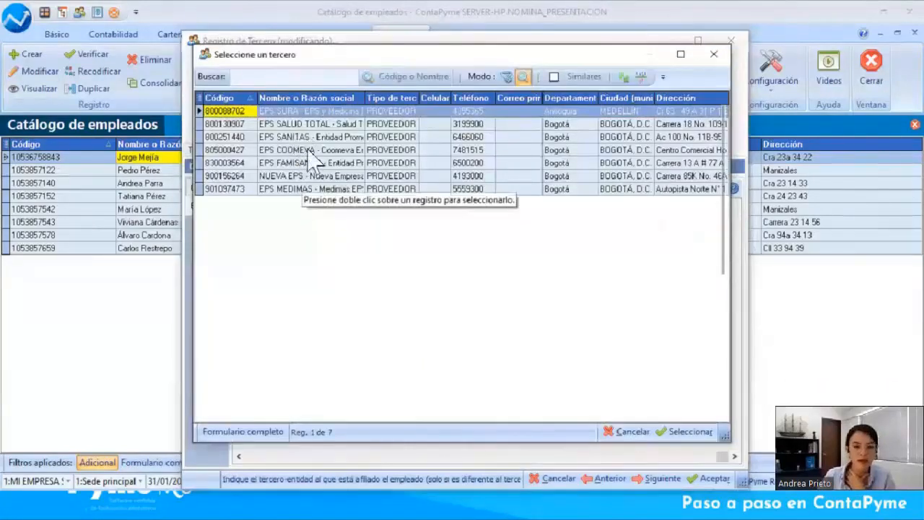
pyautogui.doubleClick(299, 124)
# - Check the default entity for PENSION and accept the changes to the employee's record
pyautogui.click(561, 309)
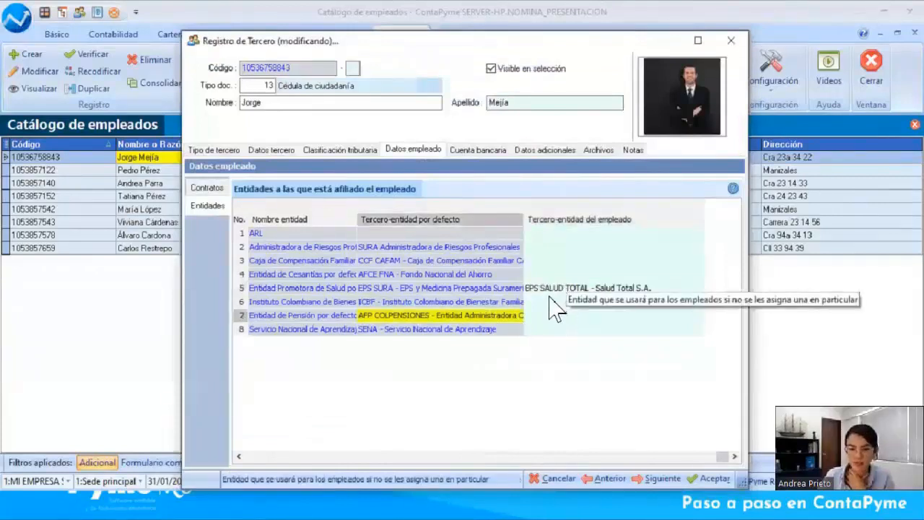
pyautogui.click(550, 305)
pyautogui.click(556, 317)
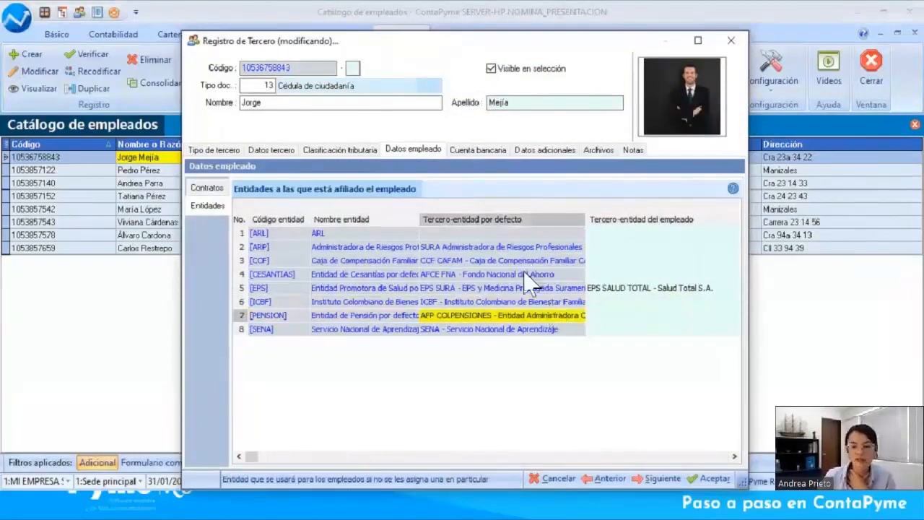
pyautogui.click(709, 479)
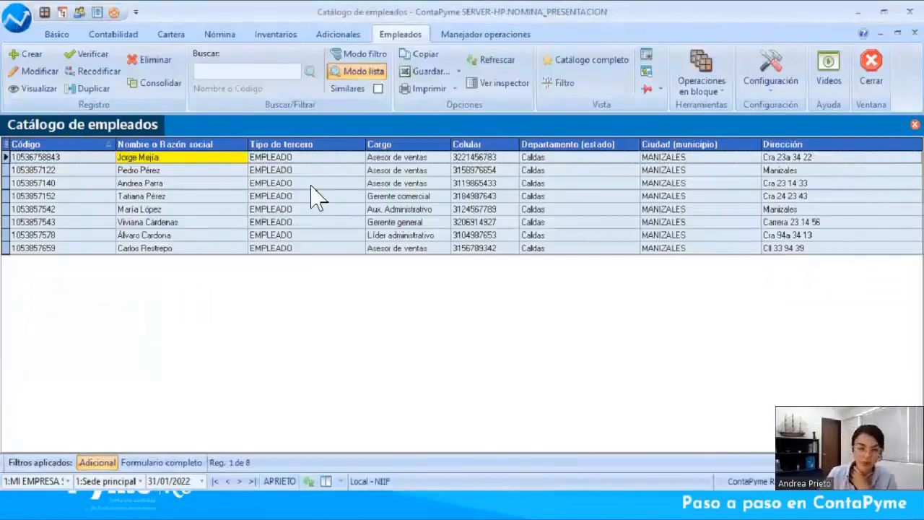
# - Reopen the employee's record in the complete form and view its Datos adicionales
pyautogui.doubleClick(217, 157)
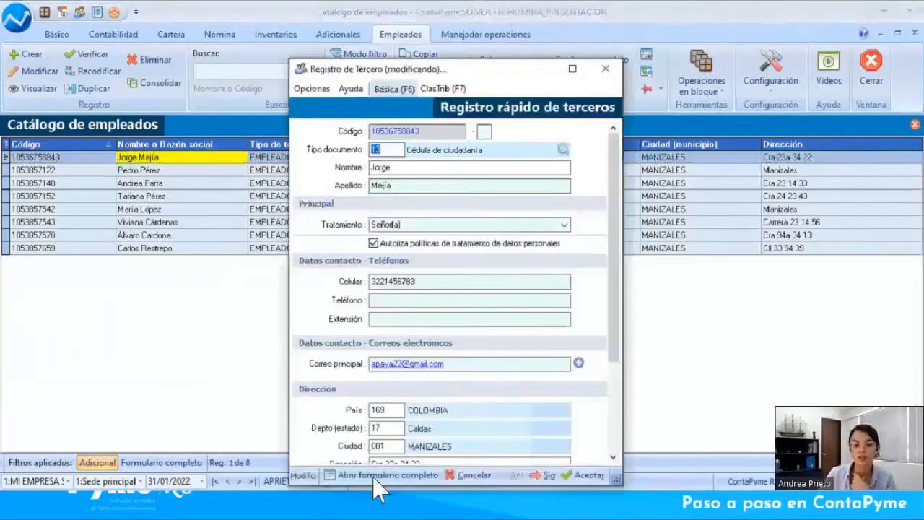
pyautogui.click(381, 475)
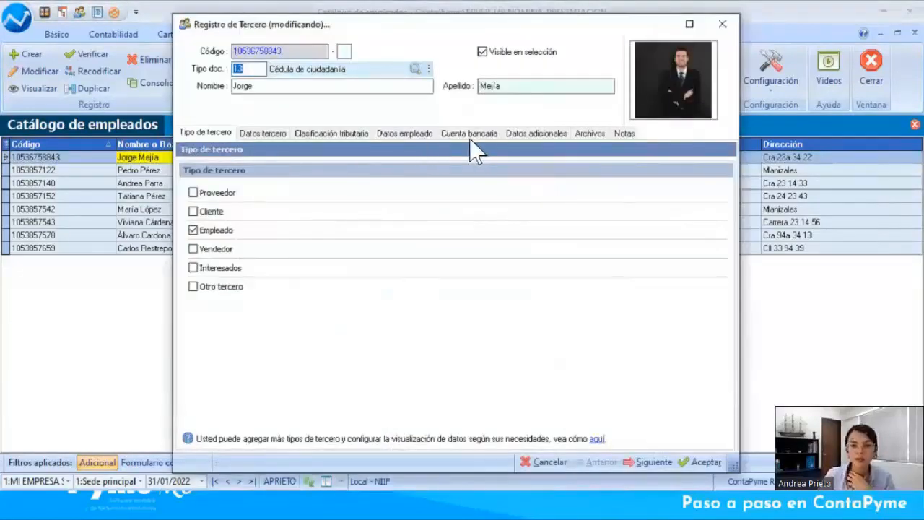
pyautogui.click(493, 134)
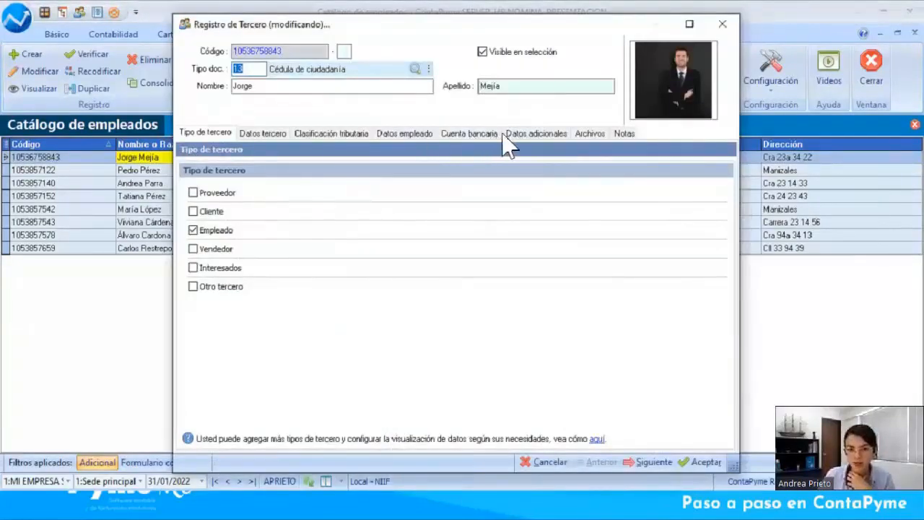
pyautogui.click(538, 135)
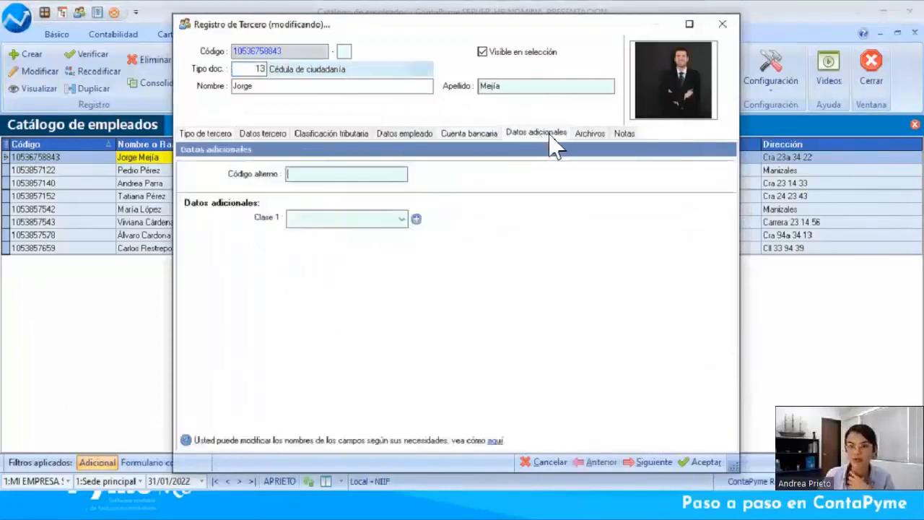
# - Review the résumé and employment contract files attached to the employee's record, and accept the record
pyautogui.click(592, 136)
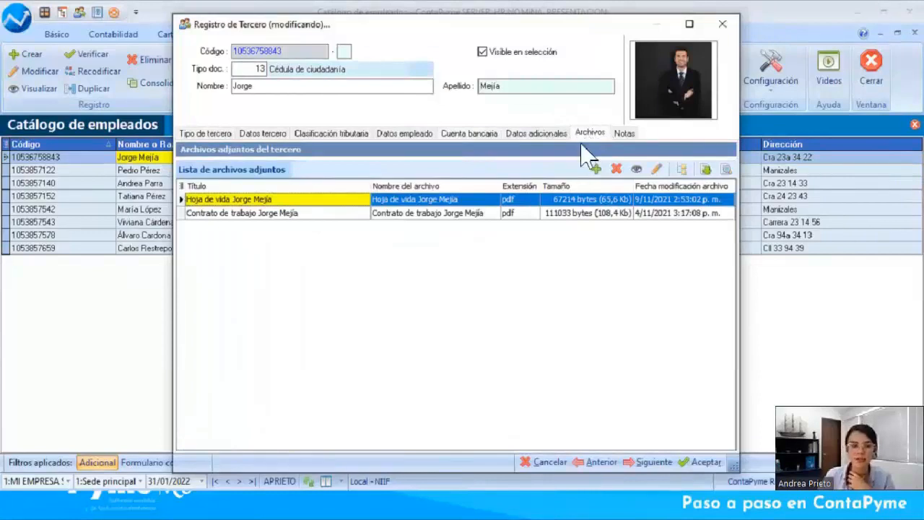
pyautogui.click(326, 214)
pyautogui.click(315, 200)
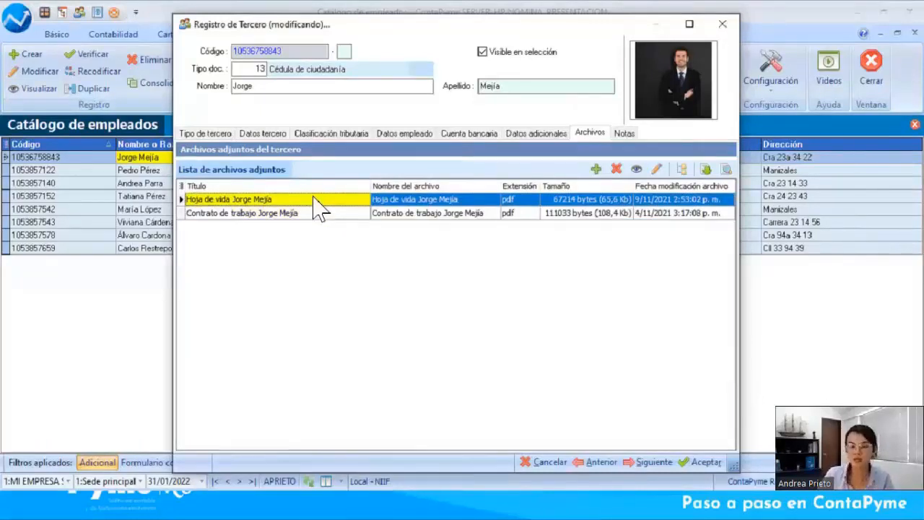
pyautogui.click(283, 214)
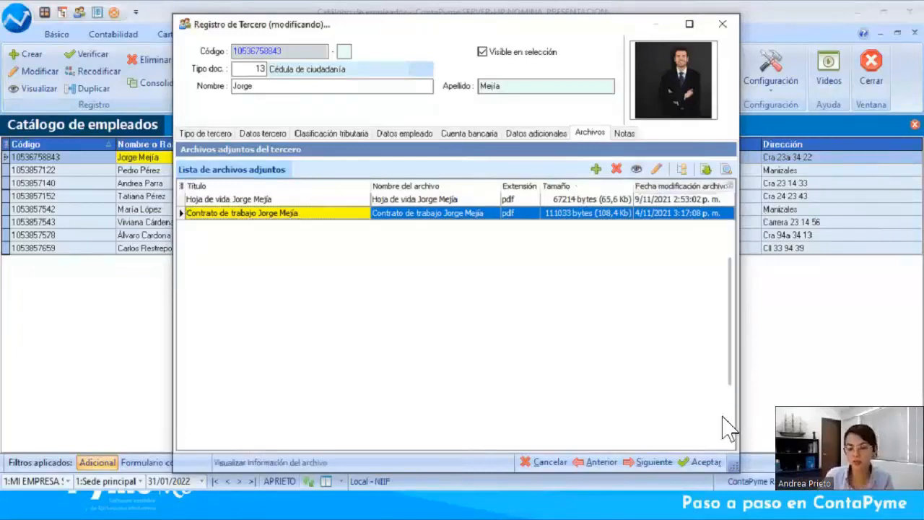
pyautogui.click(706, 466)
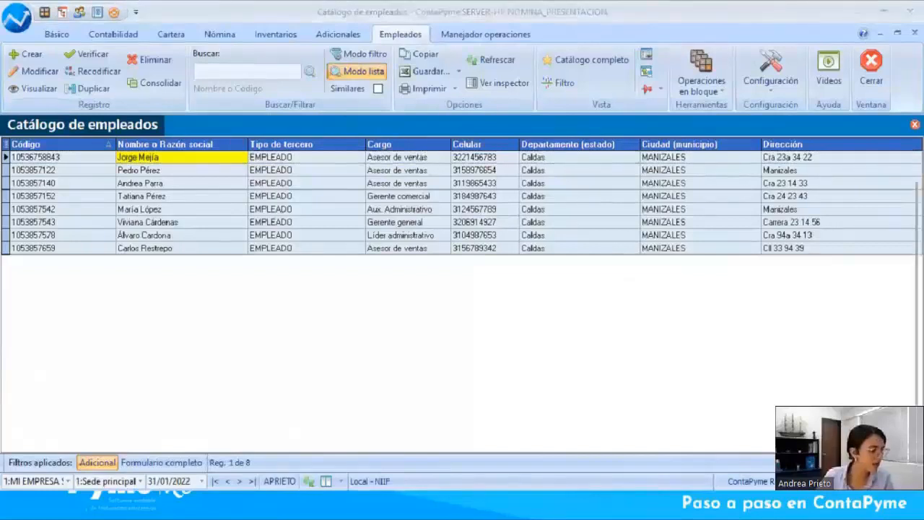
pyautogui.click(103, 506)
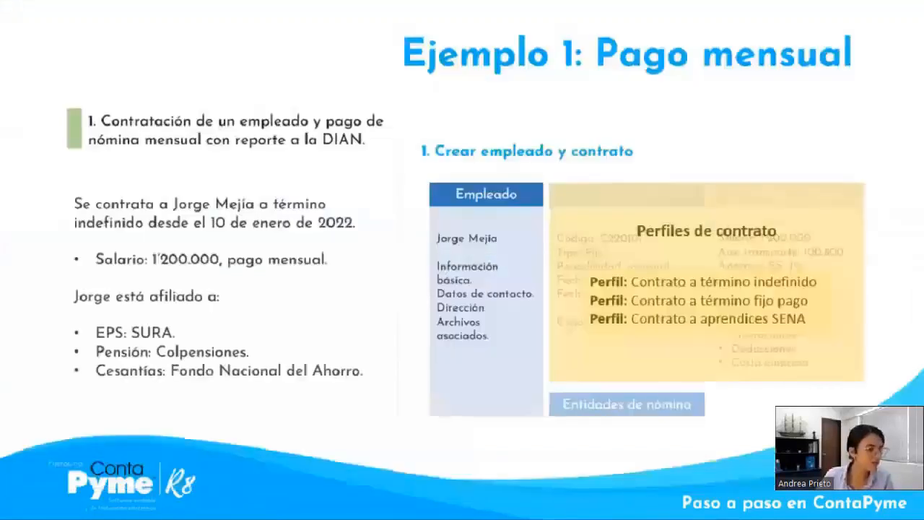
pyautogui.click(458, 438)
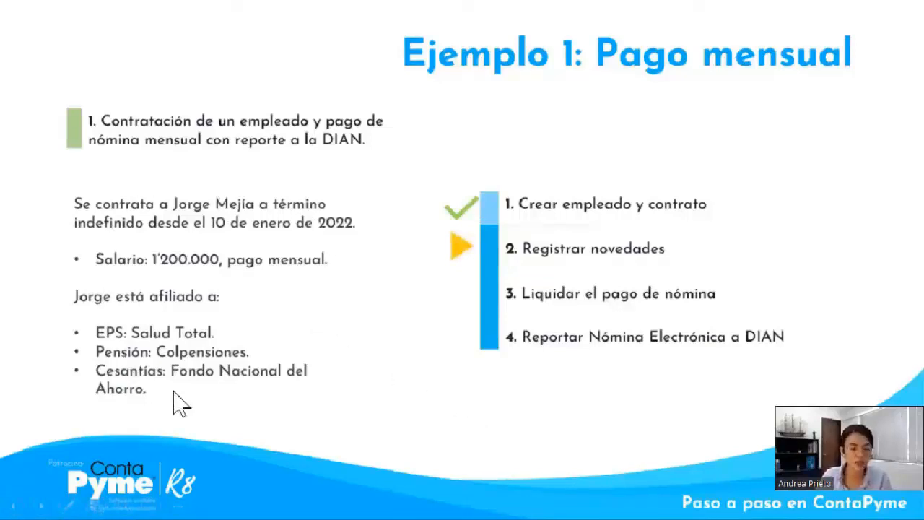
pyautogui.click(508, 421)
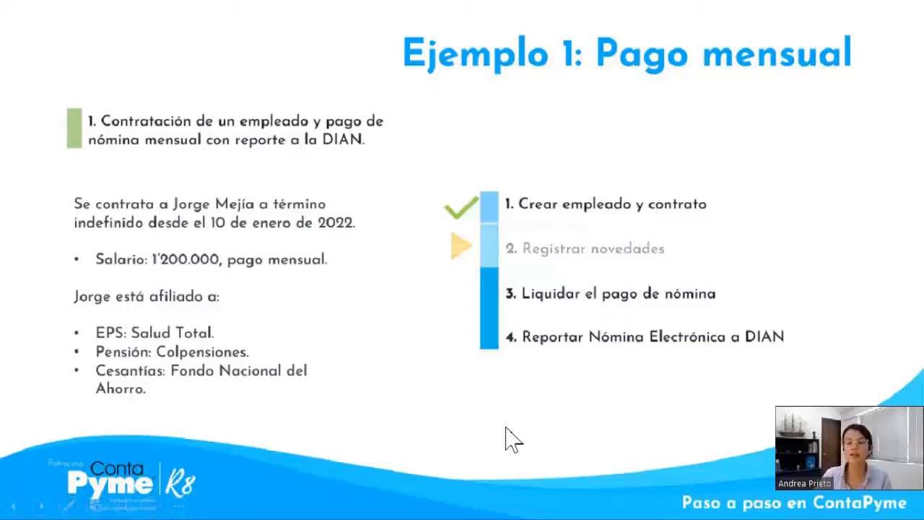
pyautogui.click(506, 427)
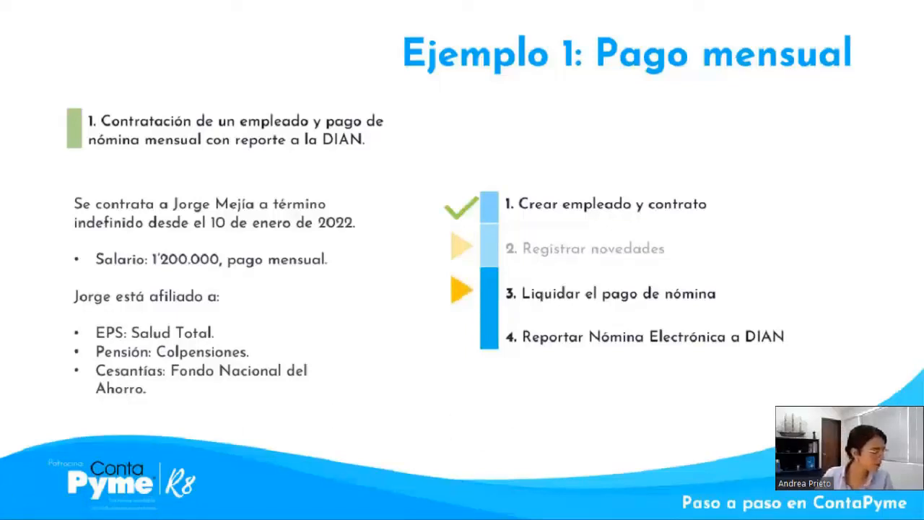
# - Switch back to ContaPyme and start a new Pago de nómina operation in the Manejador de operaciones
pyautogui.hotkey('alt', 'Tab')
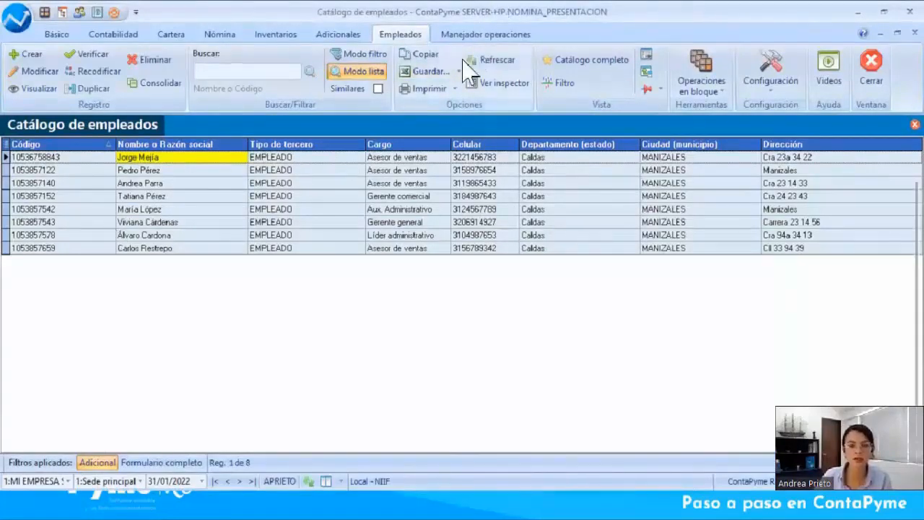
pyautogui.click(468, 35)
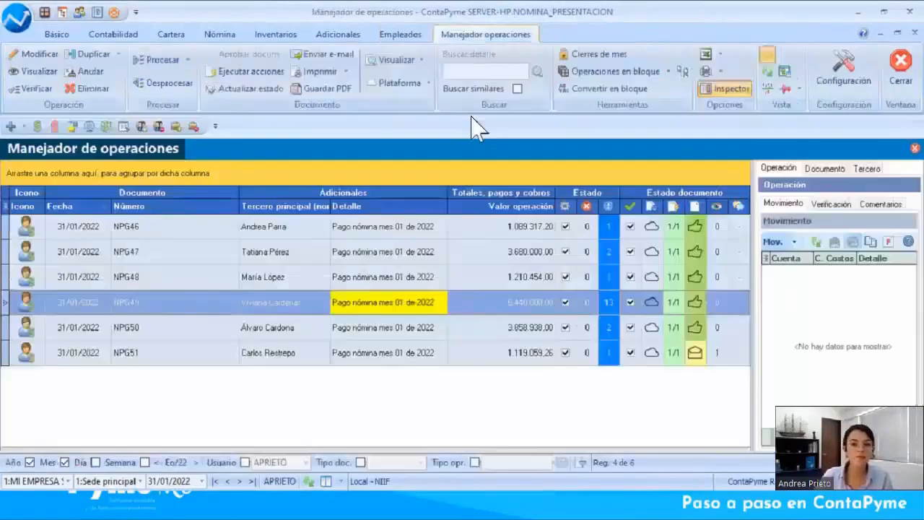
pyautogui.click(249, 231)
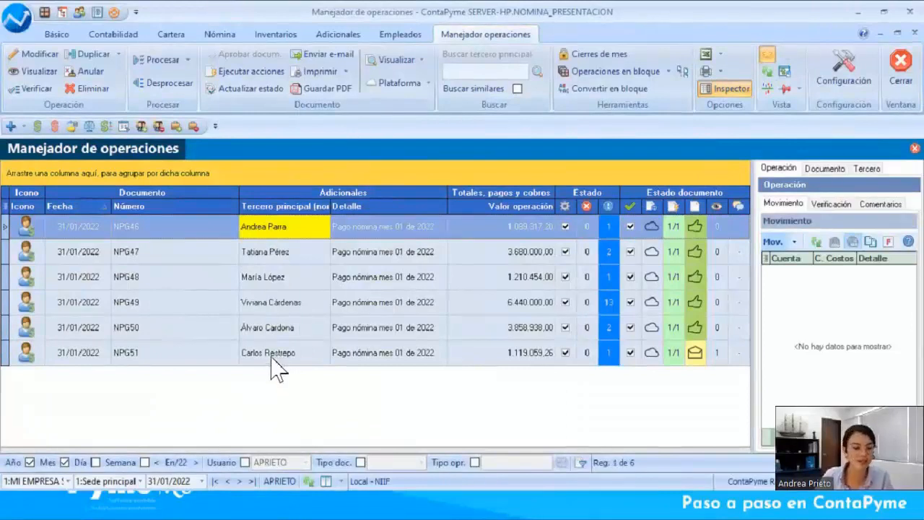
pyautogui.click(264, 352)
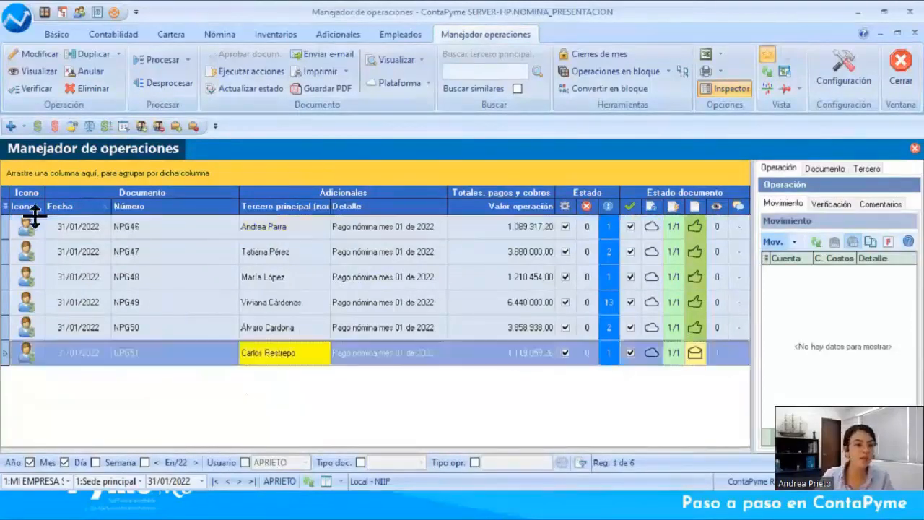
pyautogui.click(10, 127)
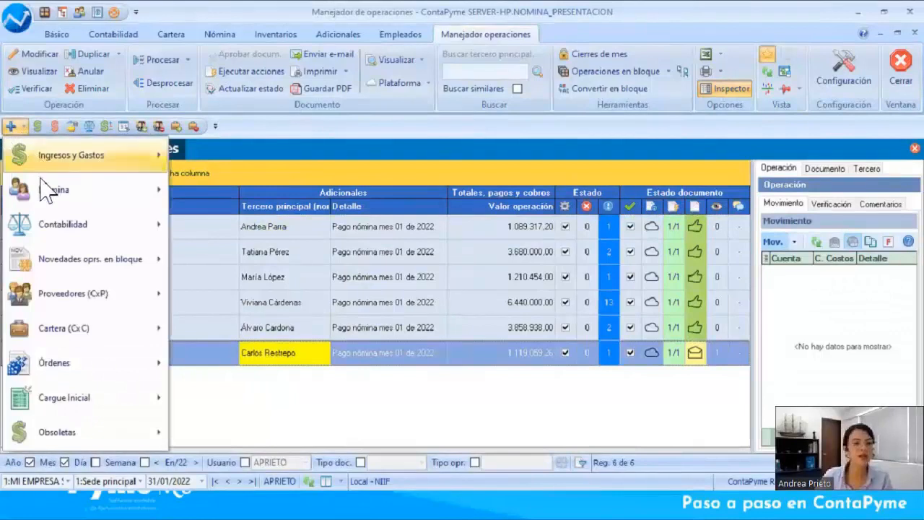
pyautogui.moveTo(42, 185)
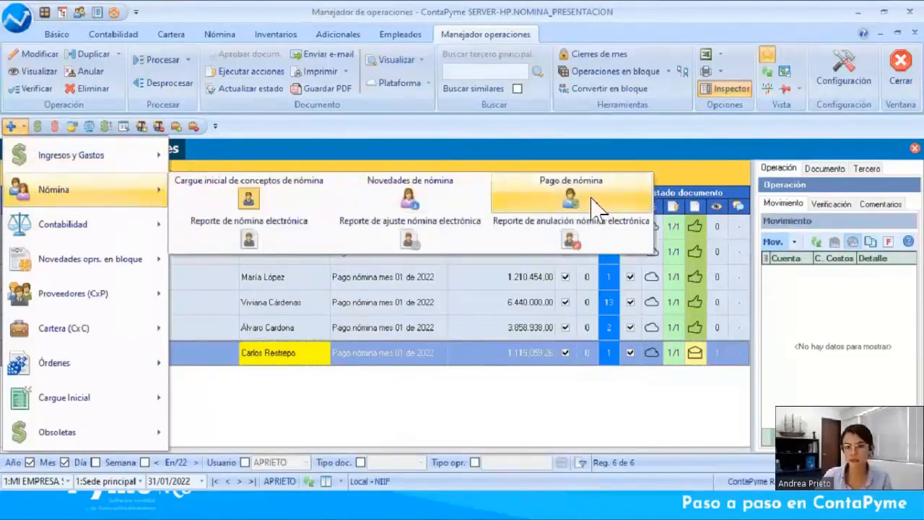
pyautogui.click(569, 197)
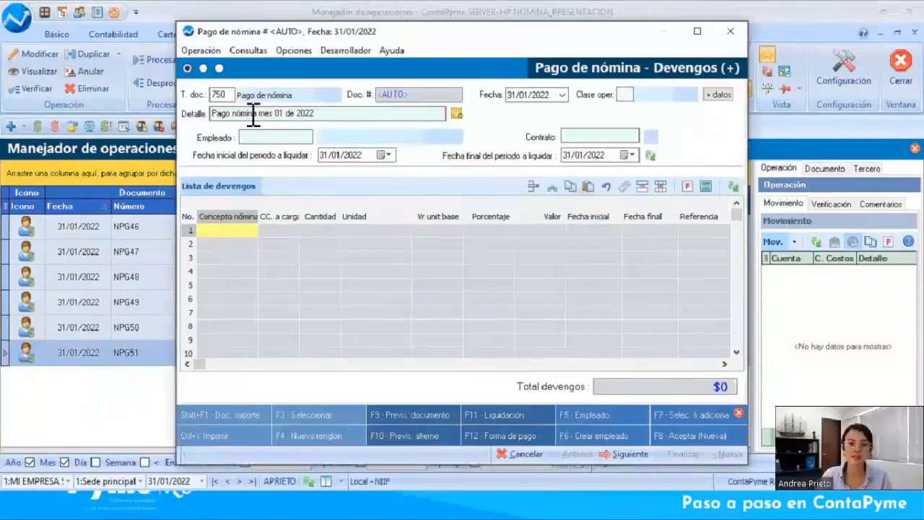
# - Select the newly hired employee for the payment, liquidate the contract's Devengos, Prestaciones and Novedades, and advance to Deducciones
pyautogui.click(248, 138)
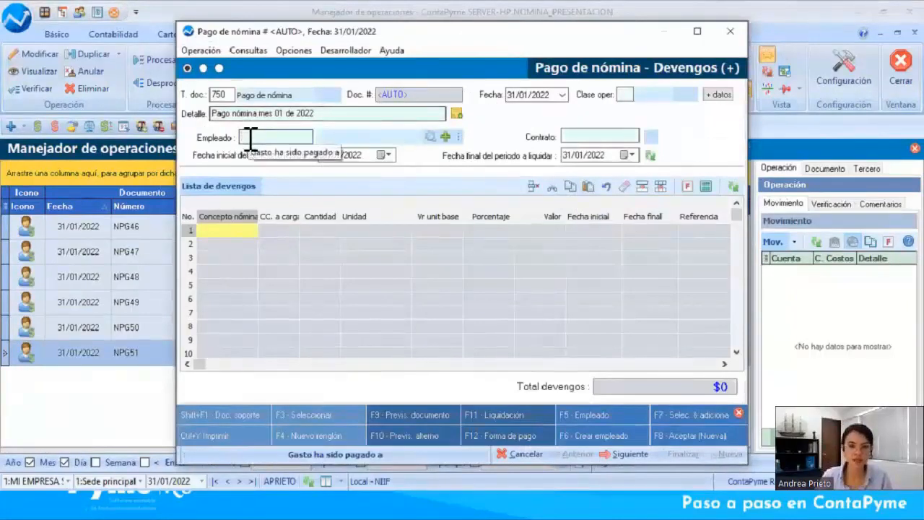
pyautogui.doubleClick(250, 139)
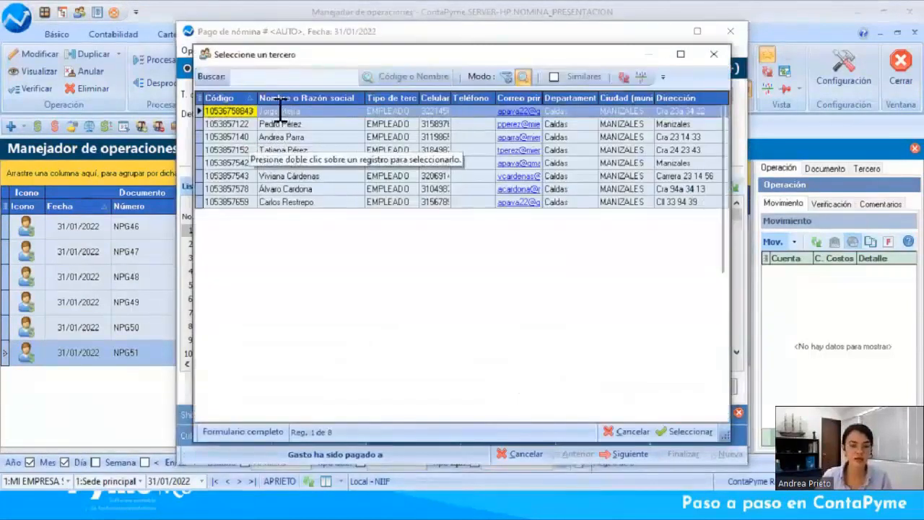
pyautogui.doubleClick(281, 110)
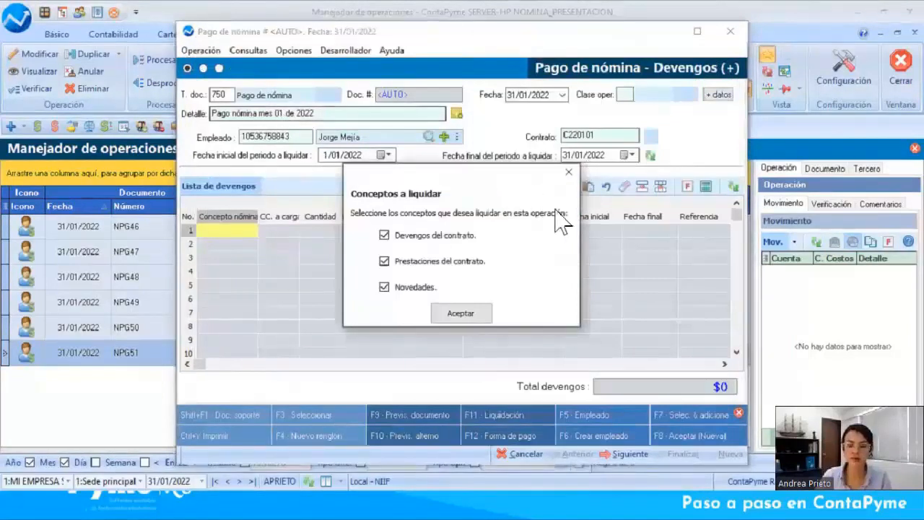
pyautogui.click(462, 315)
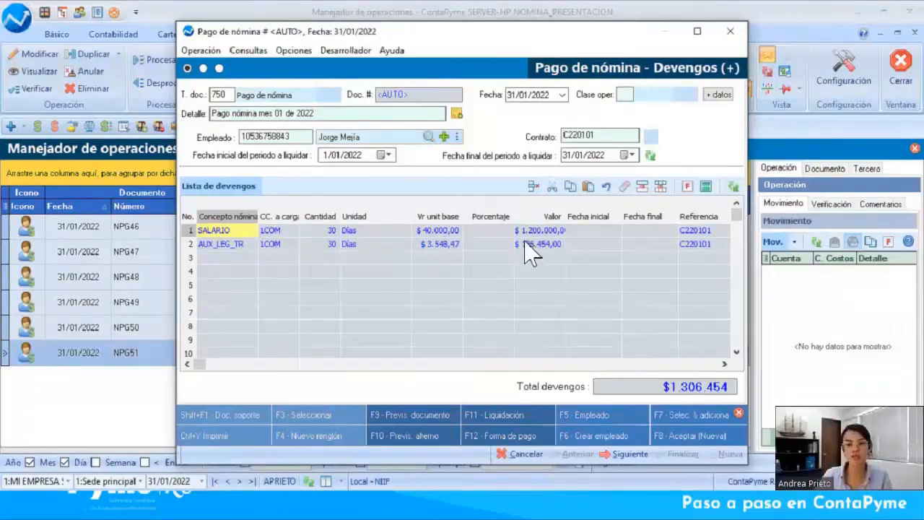
pyautogui.click(627, 455)
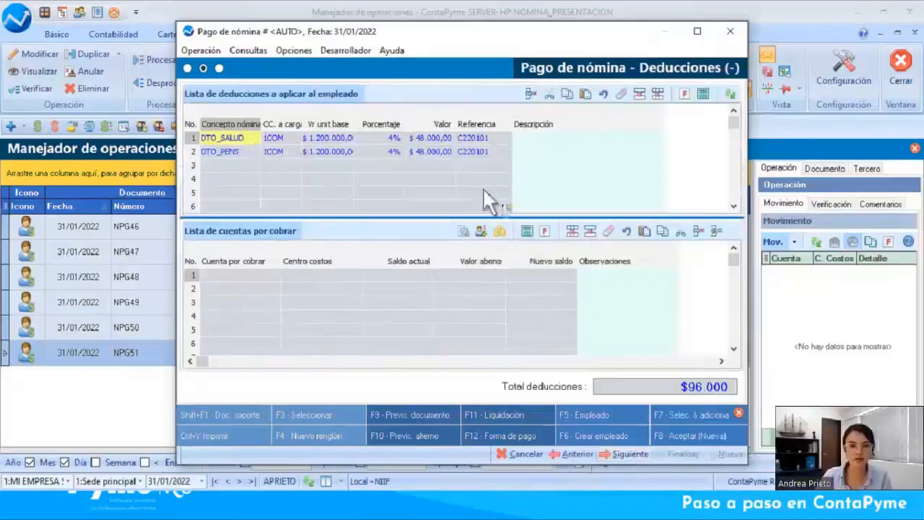
# - Advance to Obligaciones y forma de pago, assign the full remaining amount to Contado (banco), and finalize the payroll payment
pyautogui.click(606, 451)
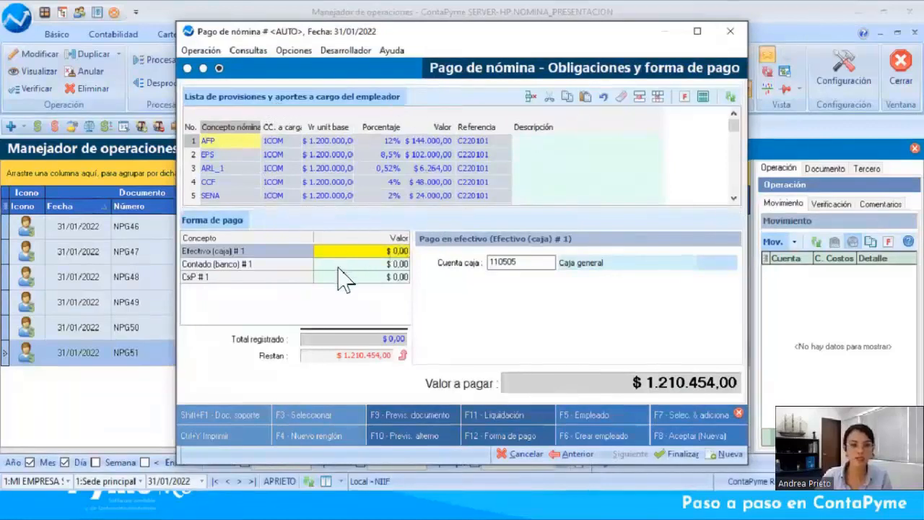
pyautogui.click(401, 264)
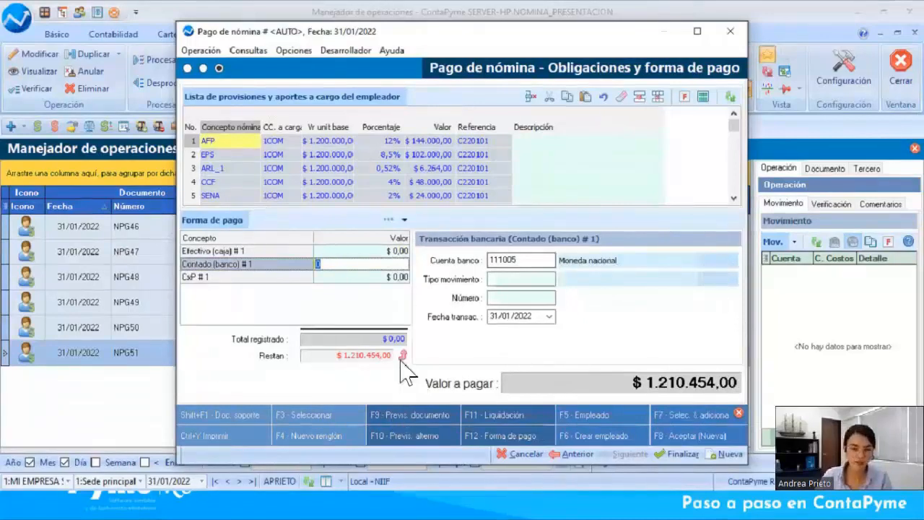
pyautogui.doubleClick(322, 265)
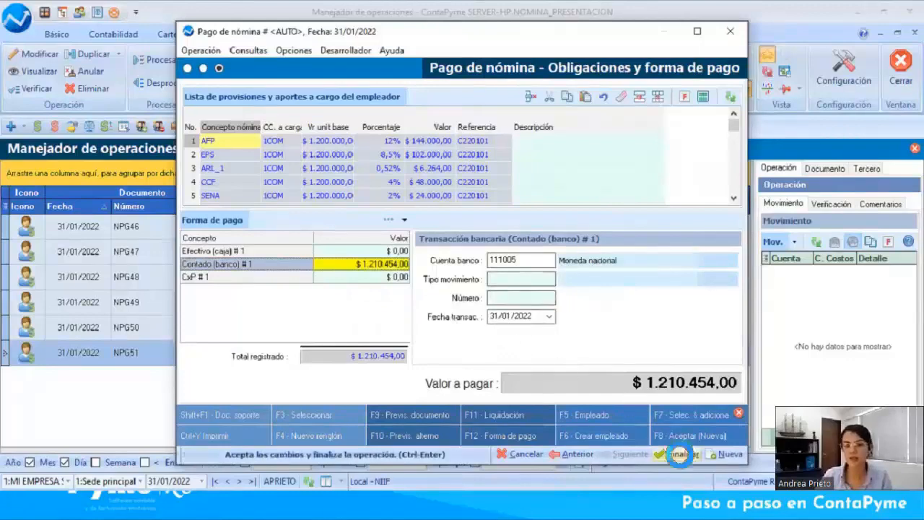
pyautogui.click(681, 455)
pyautogui.click(610, 363)
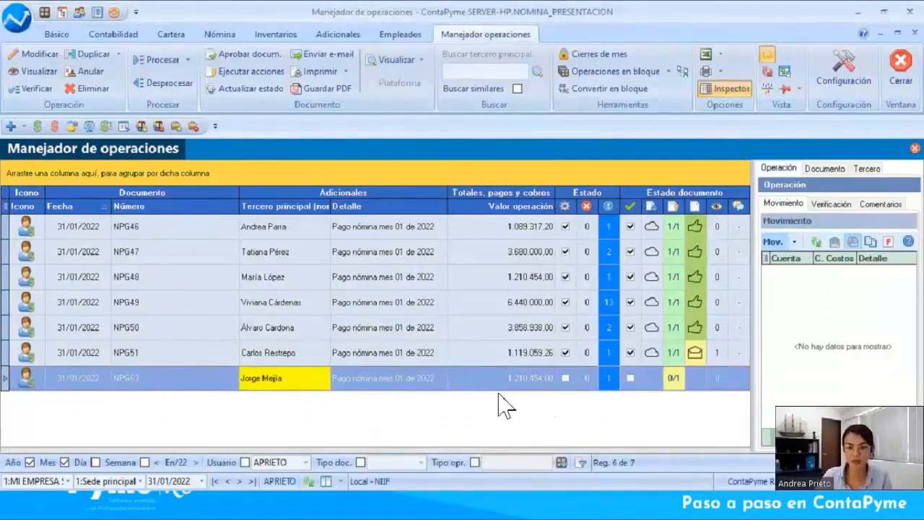
# - Process the new payroll payment NPG63, display its movement in the inspector, and widen the inspector to show the debit values
pyautogui.click(565, 378)
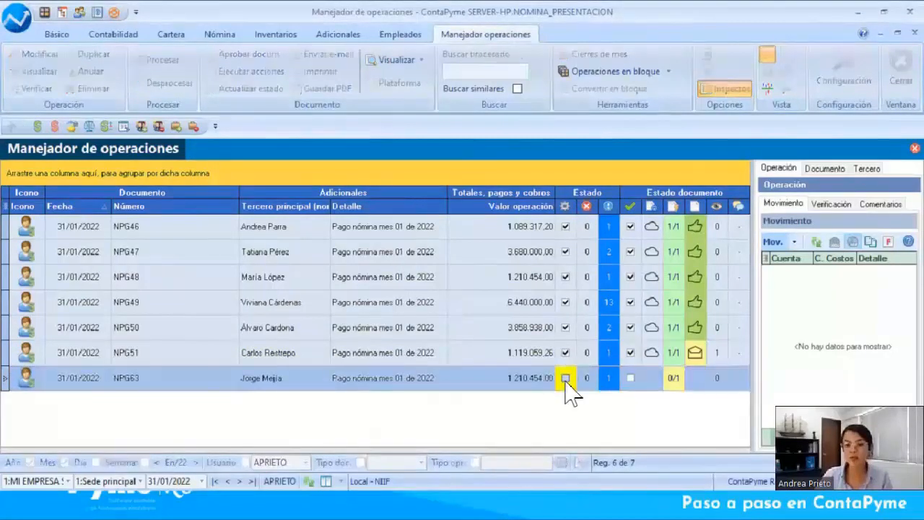
pyautogui.click(817, 242)
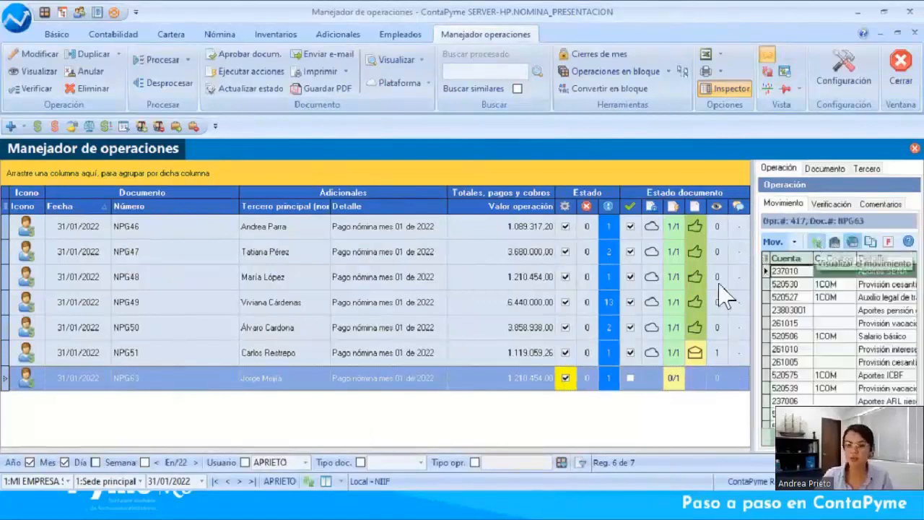
pyautogui.moveTo(752, 270); pyautogui.dragTo(754, 318)
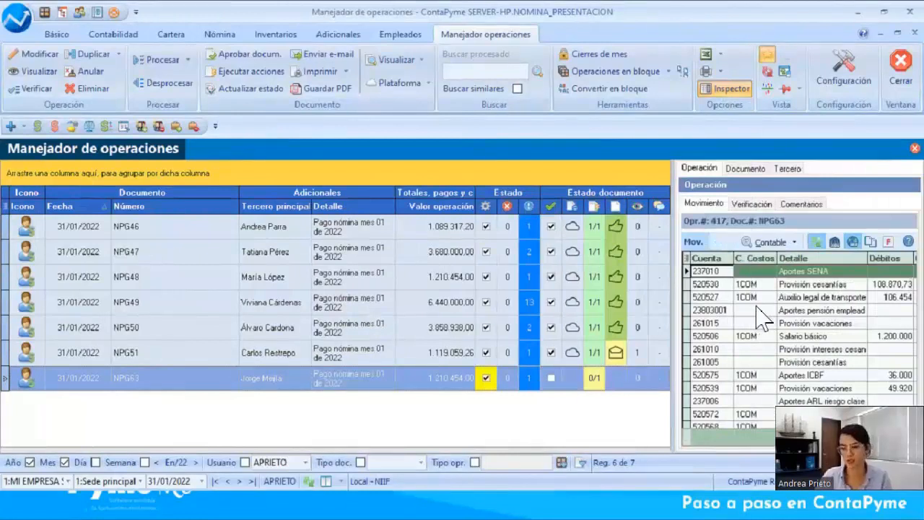
# - Review the accounts, debits and credits of NPG63 in the Explorador de contabilidad, and close the explorer
pyautogui.click(751, 242)
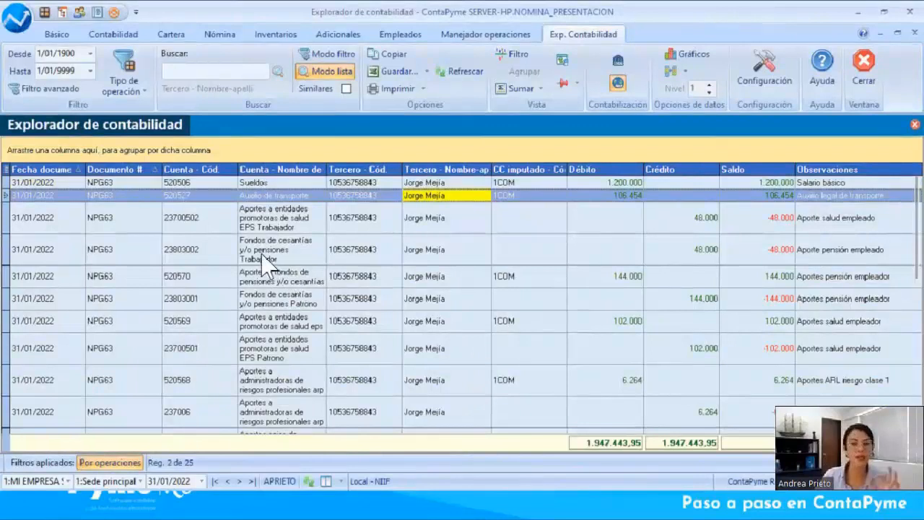
pyautogui.click(179, 195)
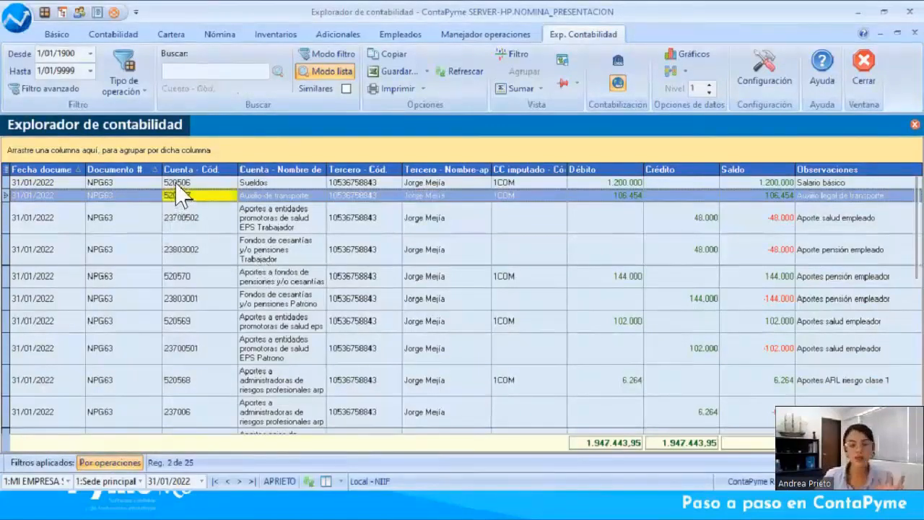
pyautogui.press('Up')
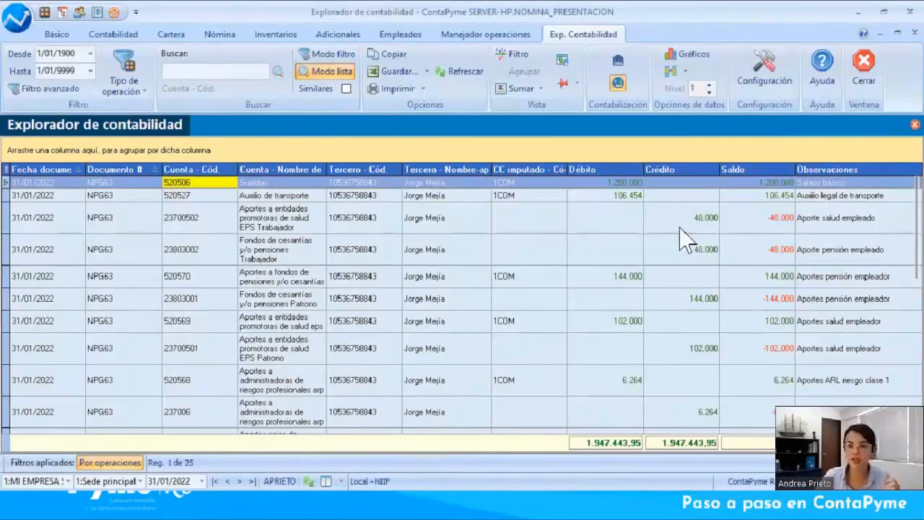
pyautogui.scroll(-1, 918, 395)
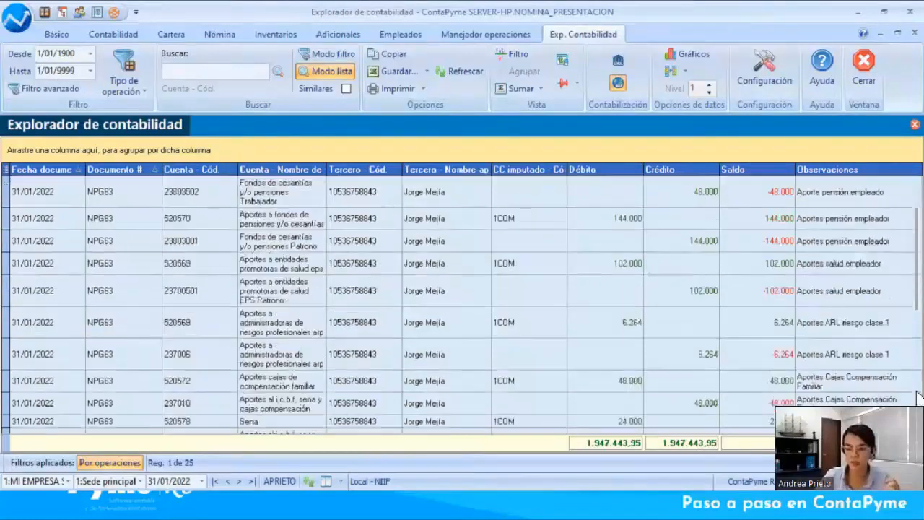
pyautogui.scroll(1, 918, 395)
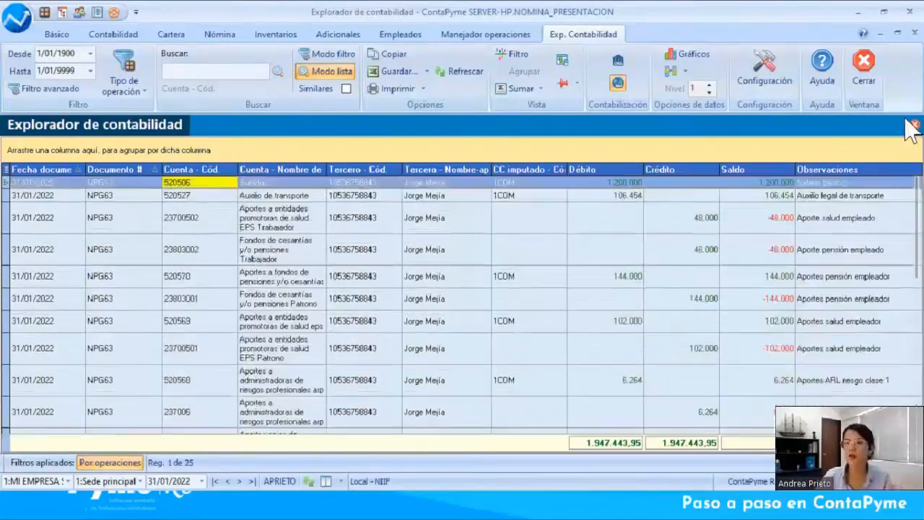
pyautogui.click(863, 73)
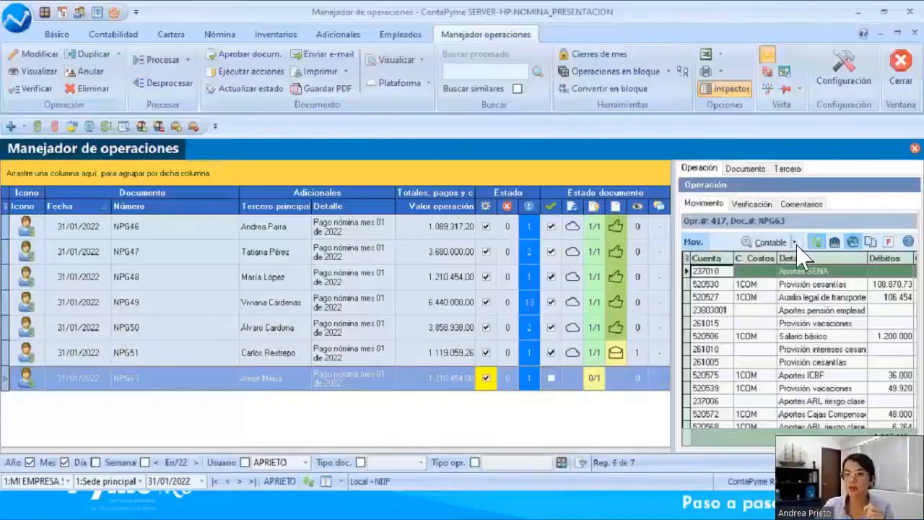
# - Open the payroll movement of NPG63 in the Explorador de conceptos nómina and sort it by Comportamiento in descending order
pyautogui.click(794, 242)
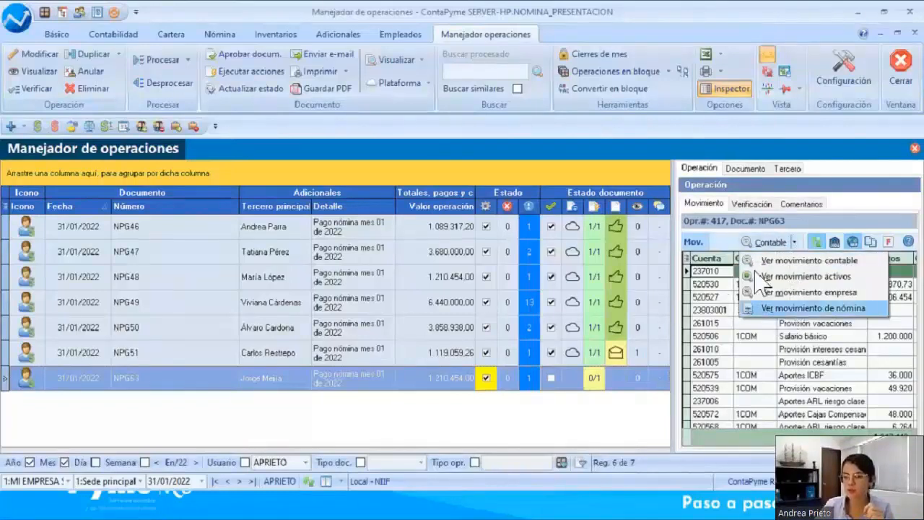
pyautogui.click(753, 307)
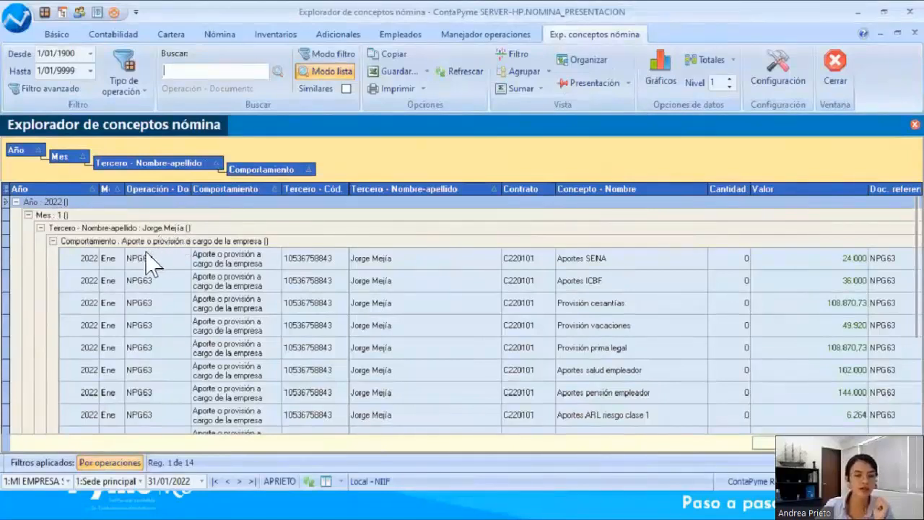
pyautogui.click(244, 190)
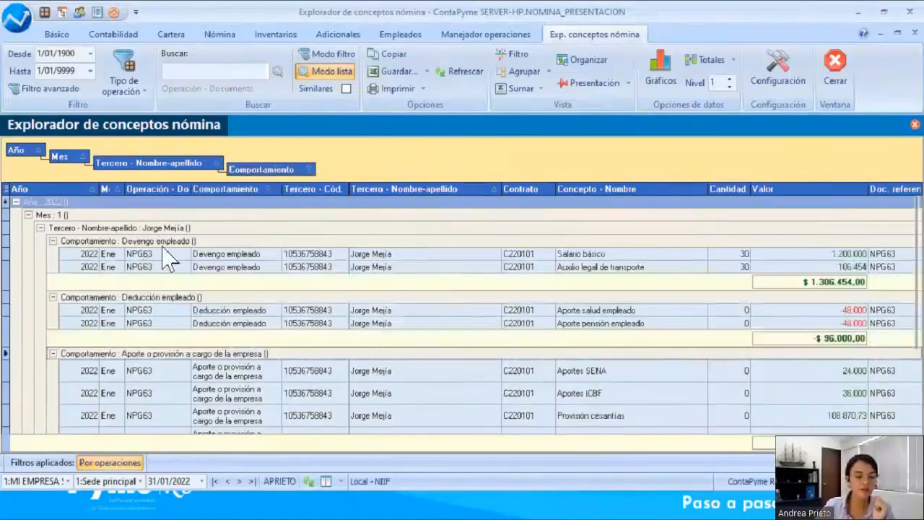
# - Examine the employee's Devengo and Deducción concepts: basic salary, transport allowance, and health and pension contributions
pyautogui.click(173, 257)
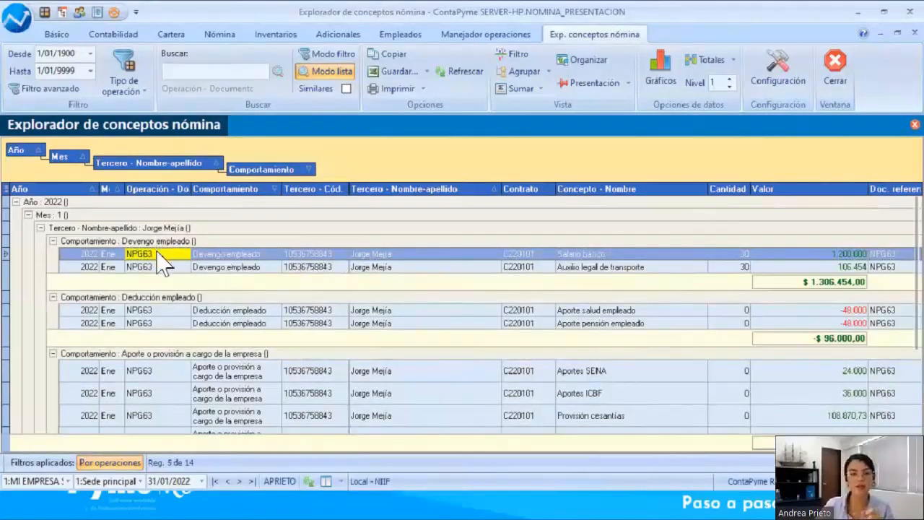
pyautogui.click(572, 254)
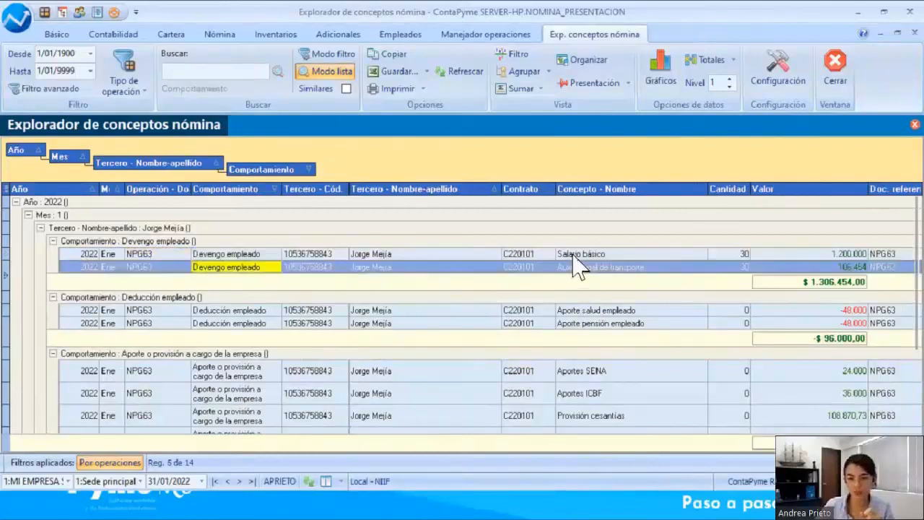
pyautogui.click(577, 267)
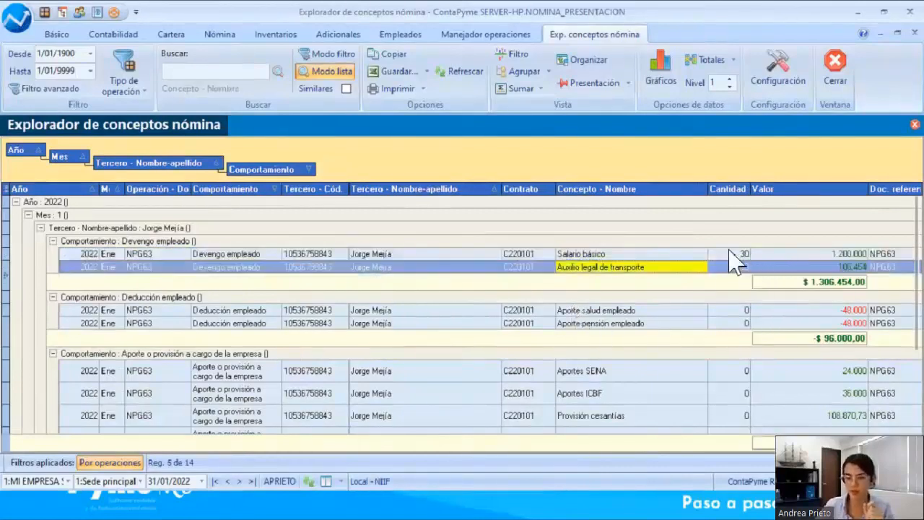
pyautogui.click(582, 312)
pyautogui.click(622, 325)
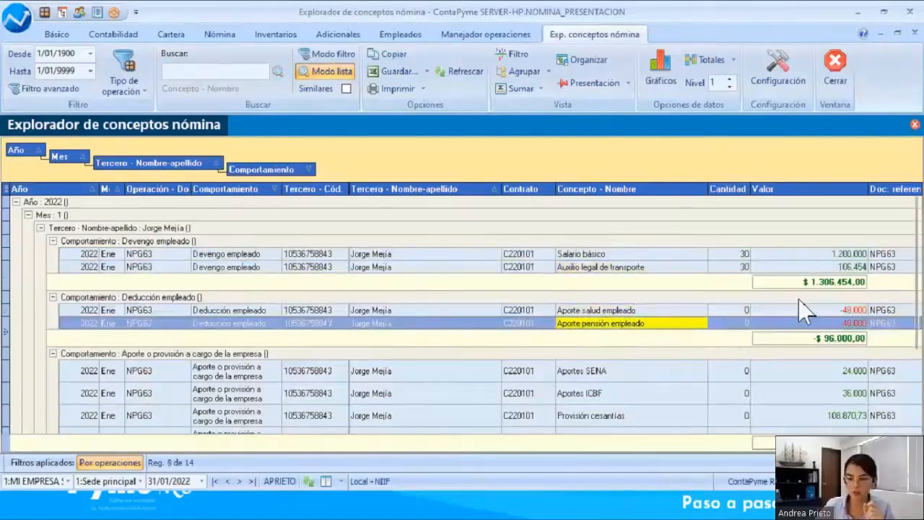
pyautogui.press('Down')
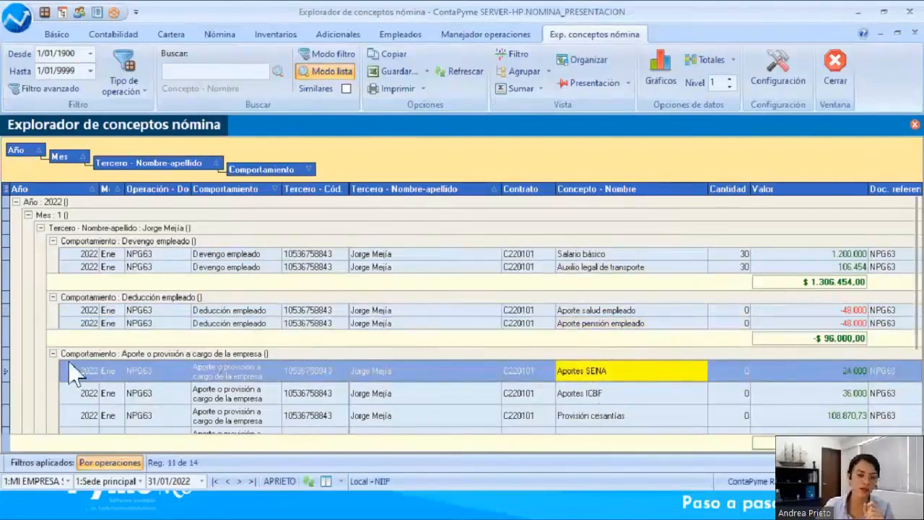
# - Collapse the Devengo and Deducción groups, review the employer's contributions and provisions, and collapse that group too
pyautogui.click(53, 296)
pyautogui.click(53, 242)
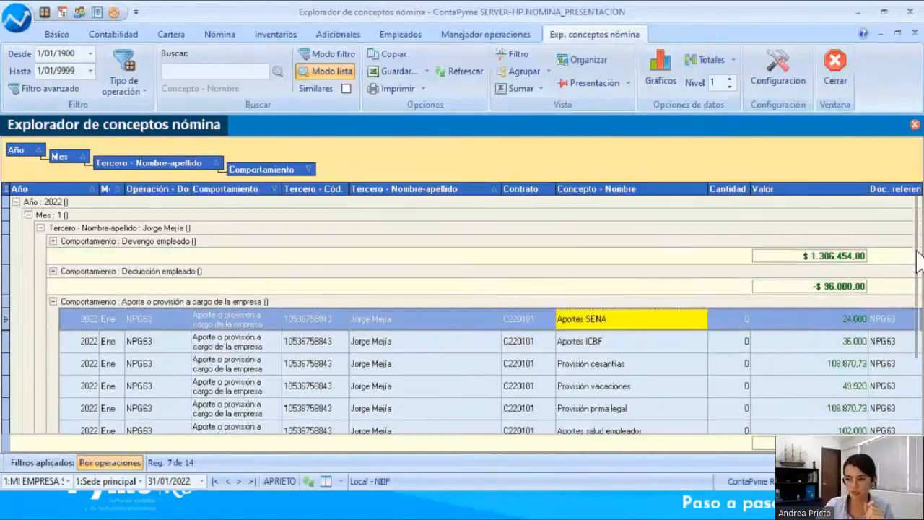
pyautogui.scroll(-3, 911, 329)
pyautogui.scroll(3, 911, 328)
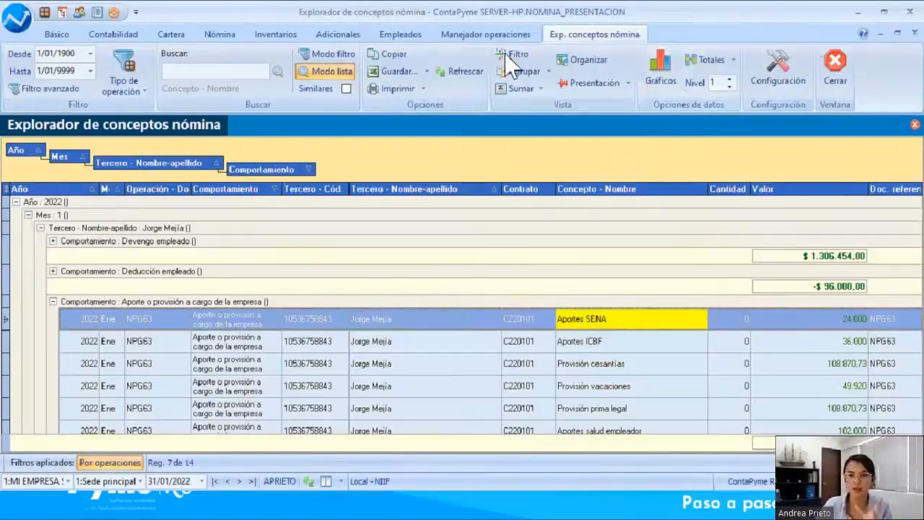
pyautogui.click(397, 363)
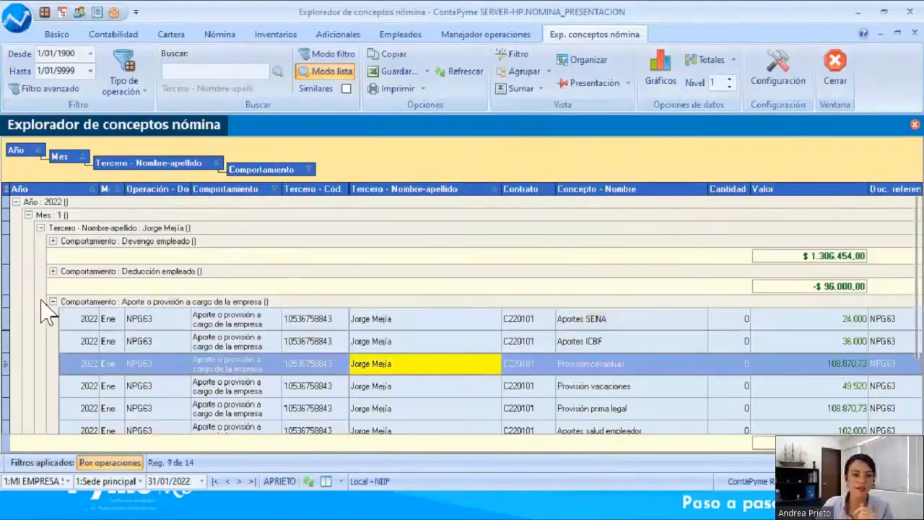
pyautogui.click(54, 302)
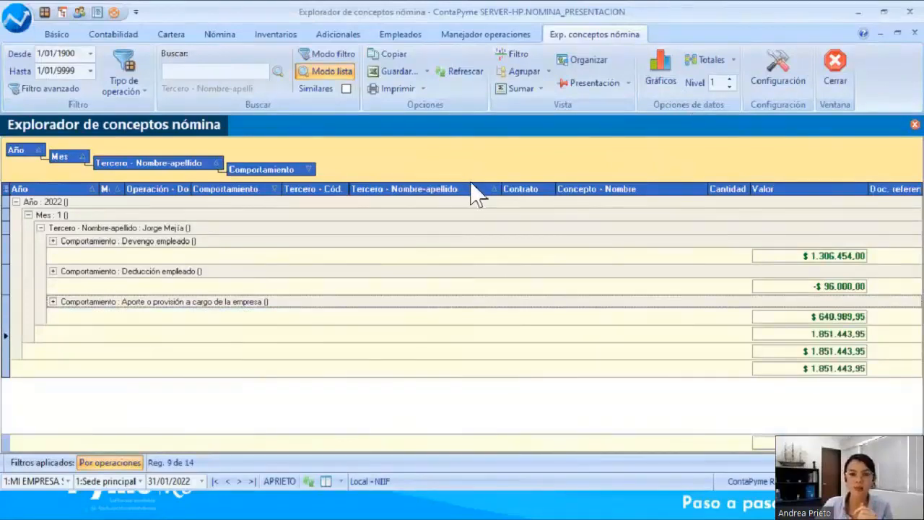
# - Return to the Manejador de operaciones and approve the document of payroll payment NPG63
pyautogui.click(486, 35)
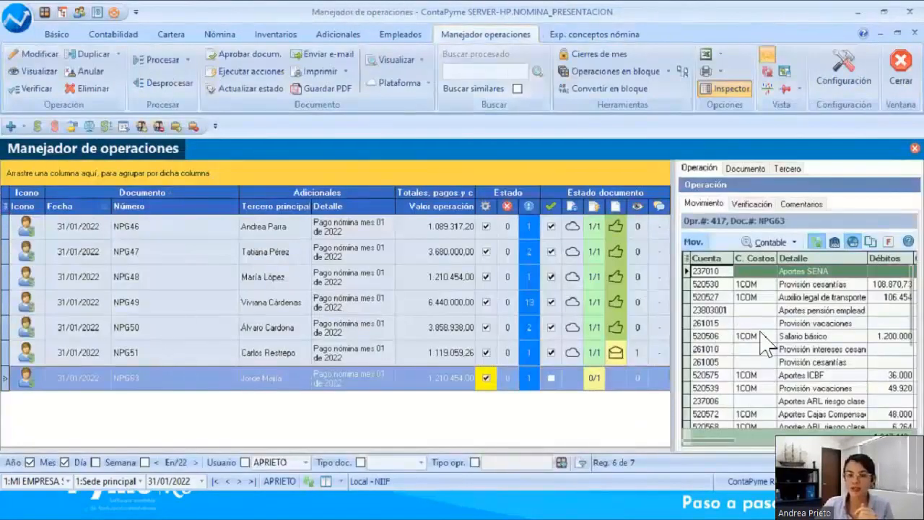
pyautogui.click(334, 389)
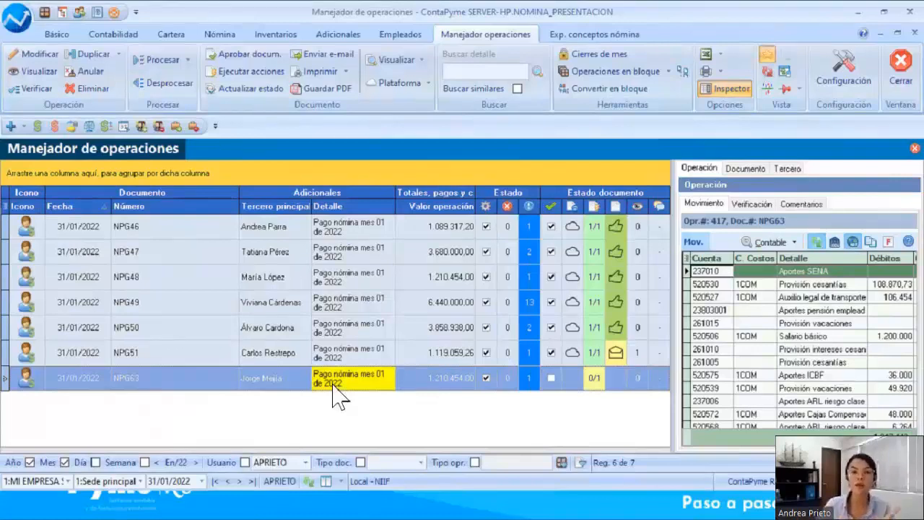
pyautogui.rightClick(456, 388)
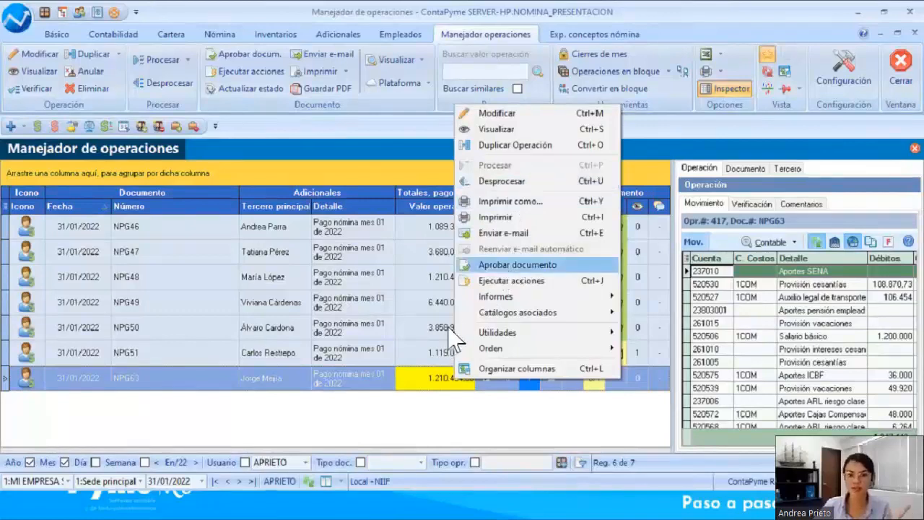
pyautogui.click(517, 265)
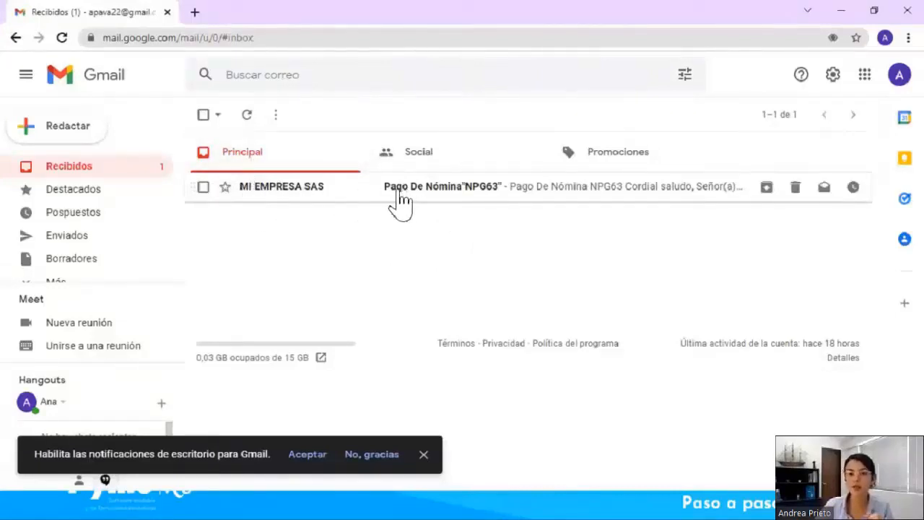
# - Open the Pago De Nómina NPG63 notification e-mail in Gmail and view its payroll voucher on the document platform
pyautogui.click(455, 195)
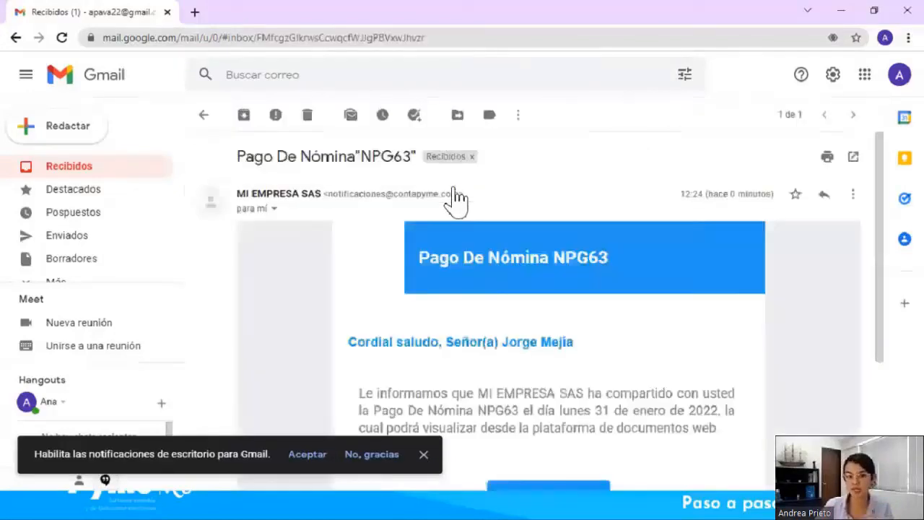
pyautogui.scroll(-1, 650, 275)
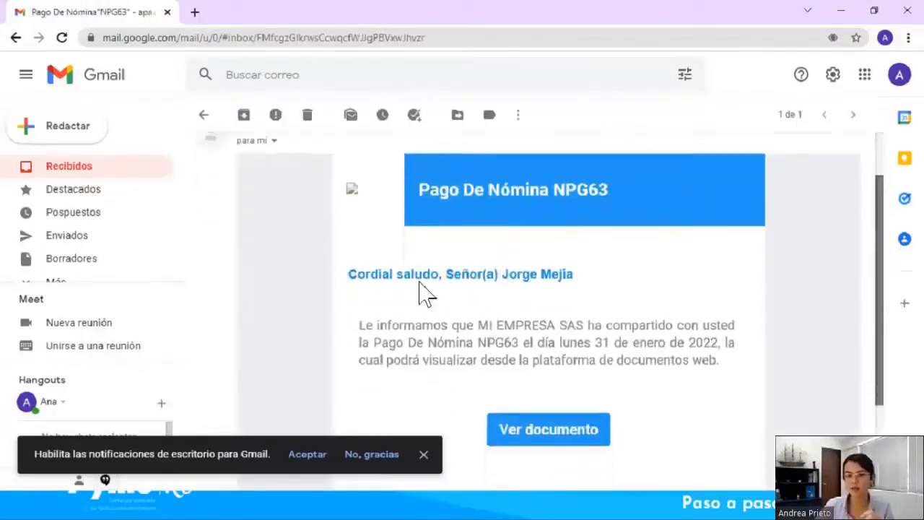
pyautogui.moveTo(879, 232)
pyautogui.mouseDown()
pyautogui.moveTo(877, 306)
pyautogui.moveTo(873, 231)
pyautogui.mouseUp()
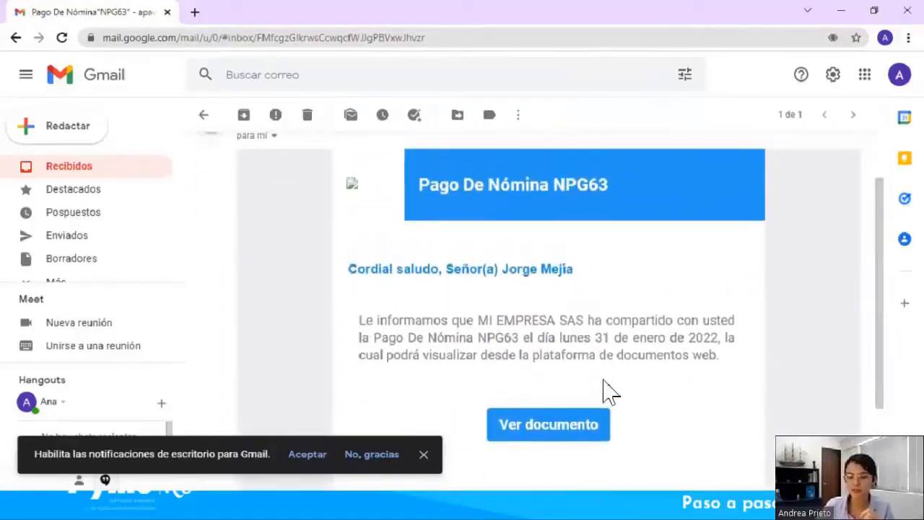
pyautogui.click(566, 426)
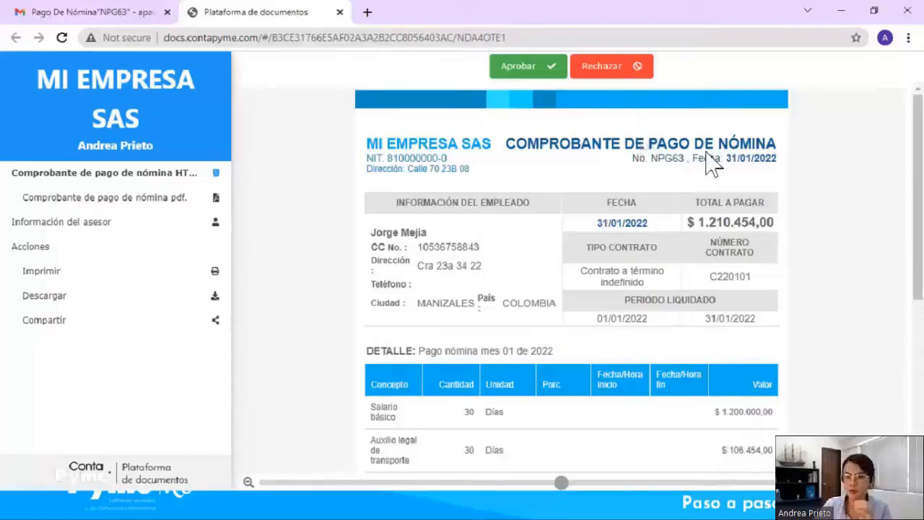
# - Approve the NPG63 payroll voucher on the document platform with the approval message "Pago OK."
pyautogui.moveTo(917, 155); pyautogui.dragTo(916, 126)
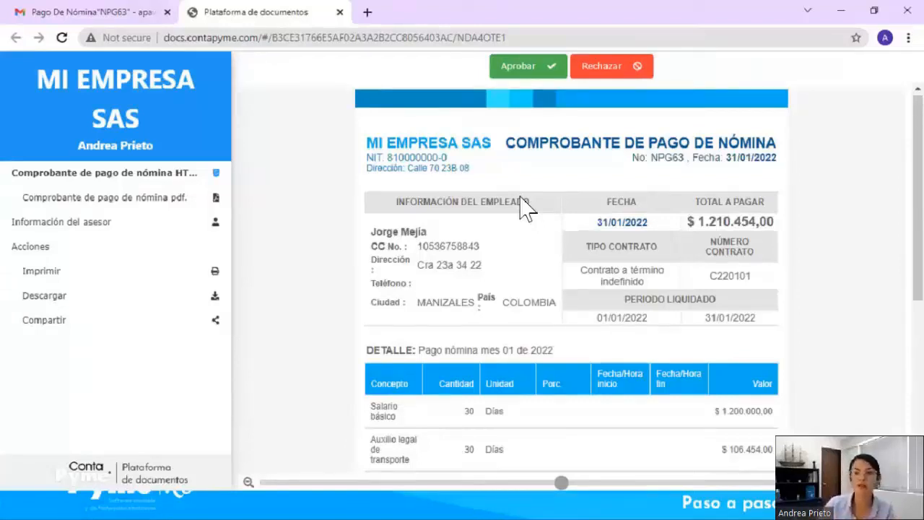
pyautogui.click(498, 78)
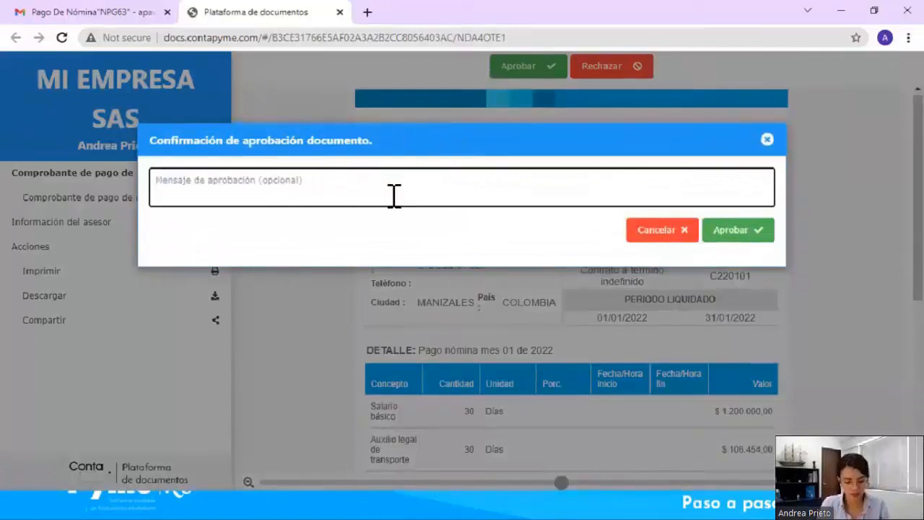
pyautogui.write('Pago')
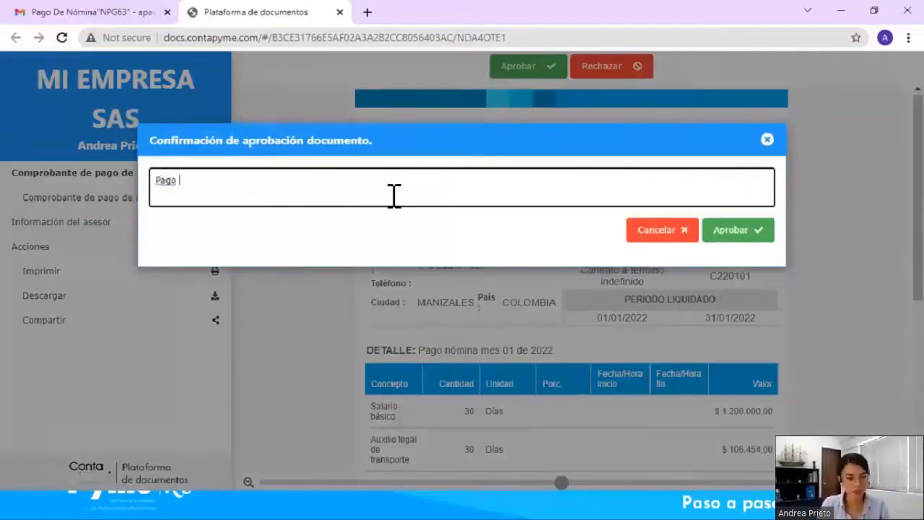
pyautogui.write(' OK.')
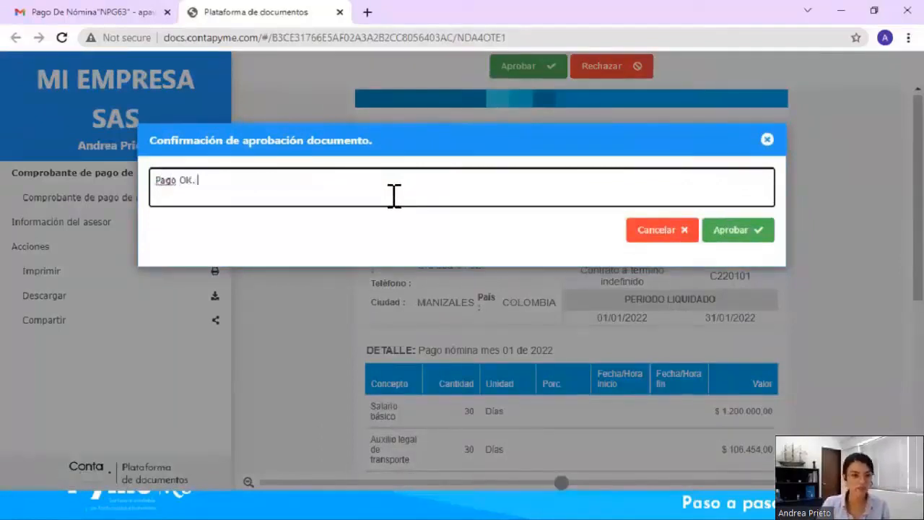
pyautogui.click(718, 235)
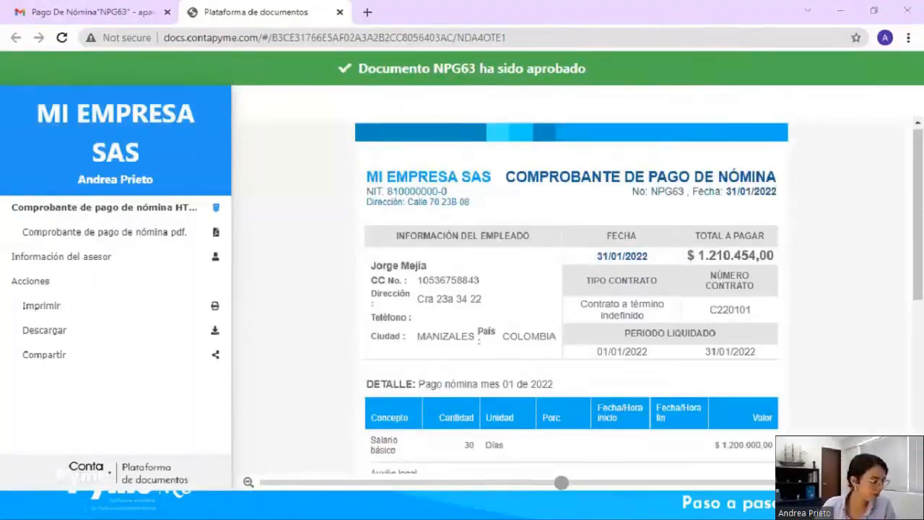
# - Switch back to ContaPyme and update the document status of payroll payment NPG63
pyautogui.hotkey('alt', 'Tab')
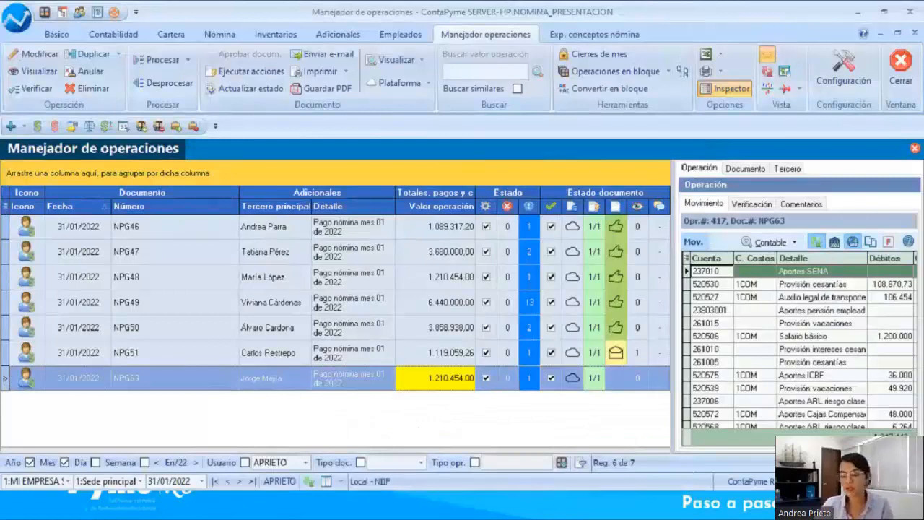
pyautogui.click(246, 89)
pyautogui.click(388, 307)
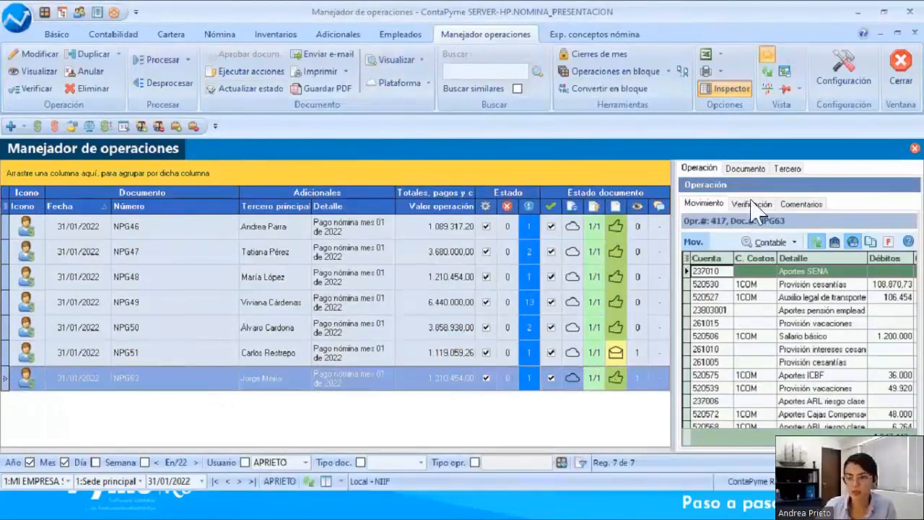
# - Review the Bitácora, Acciones automáticas and Comentarios of the NPG63 document in the inspector
pyautogui.click(752, 173)
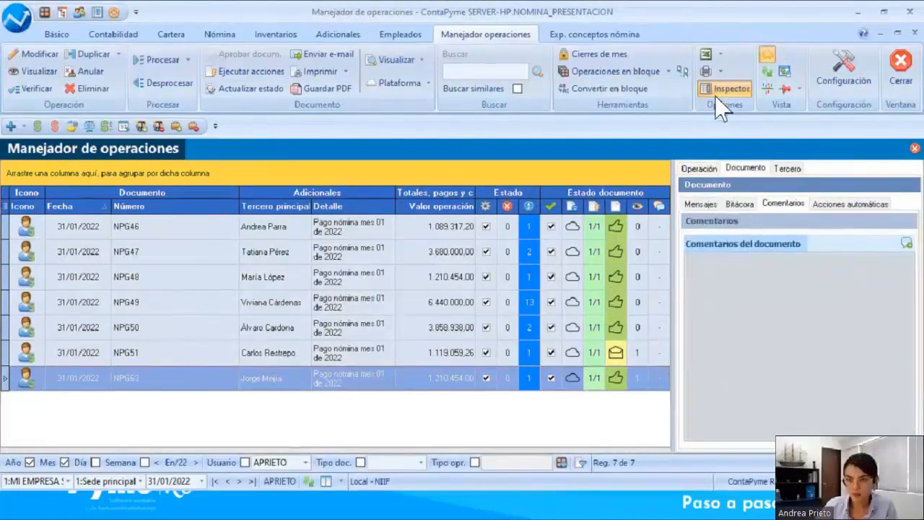
pyautogui.click(739, 204)
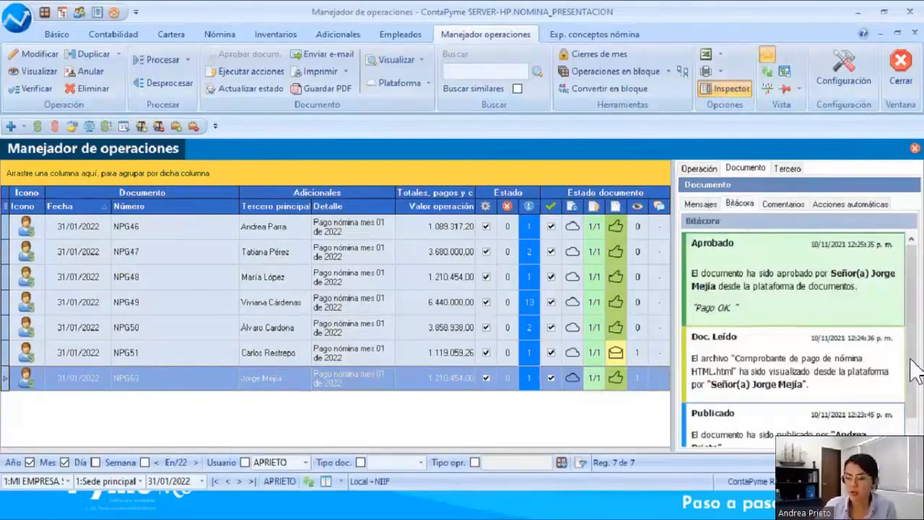
pyautogui.scroll(-1, 908, 404)
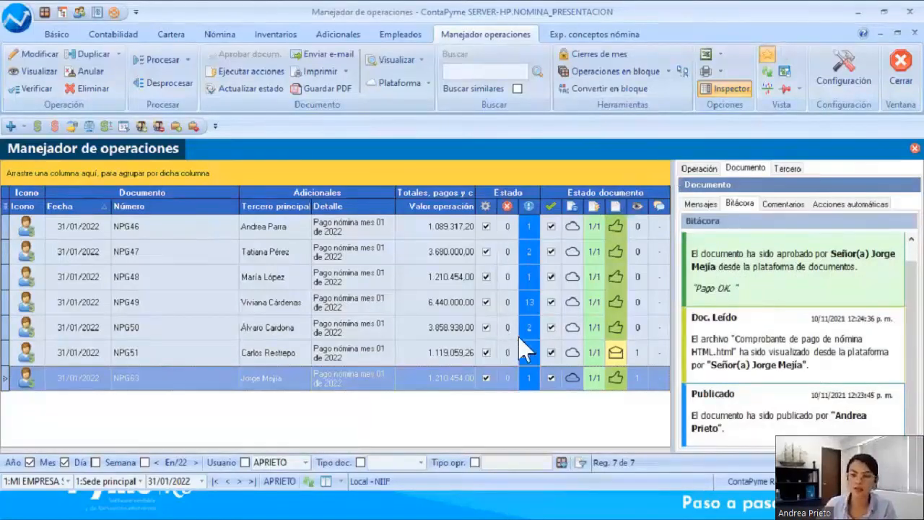
pyautogui.click(814, 204)
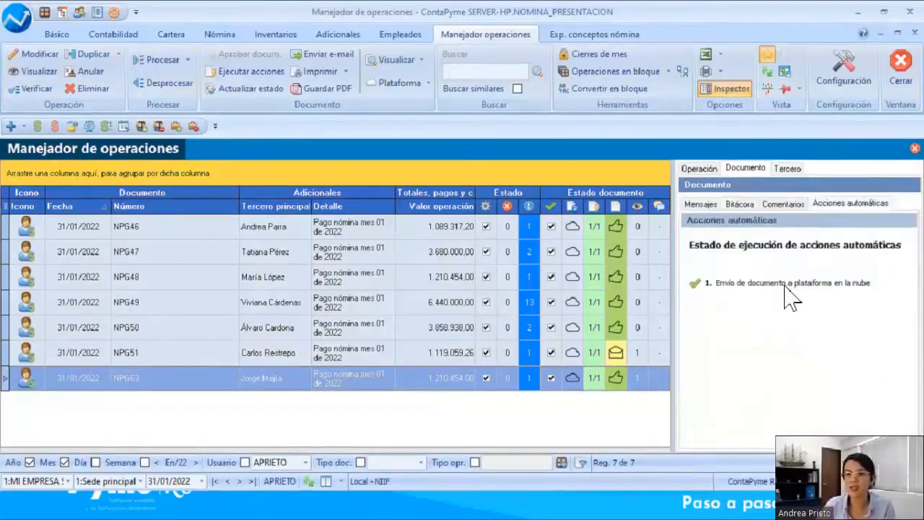
pyautogui.click(791, 204)
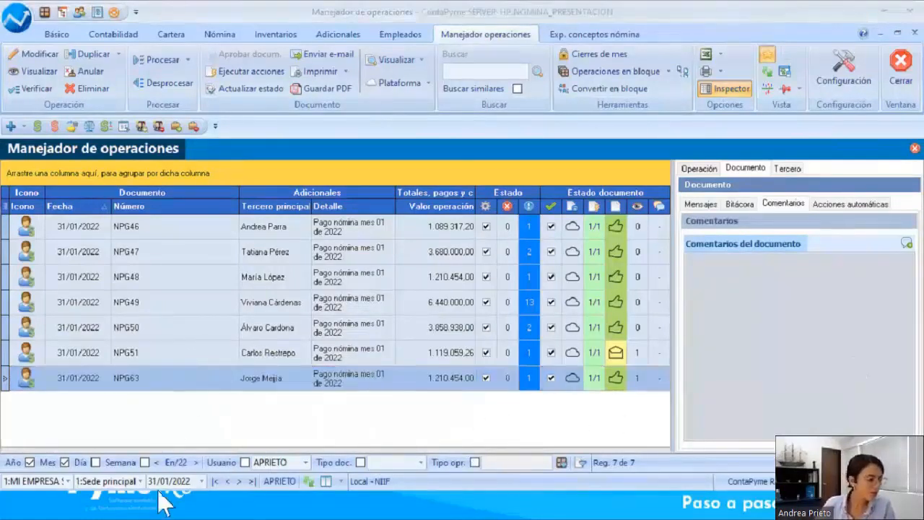
pyautogui.hotkey('alt', 'Tab')
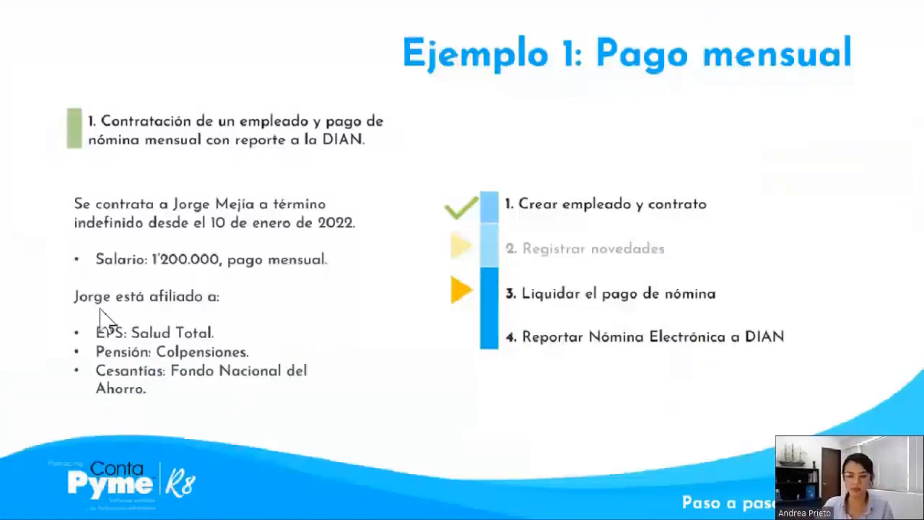
pyautogui.click(696, 374)
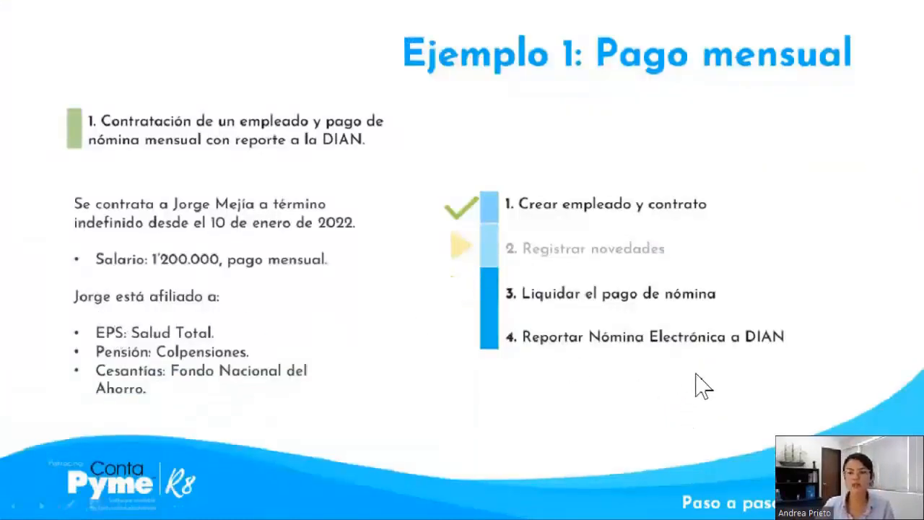
pyautogui.click(696, 374)
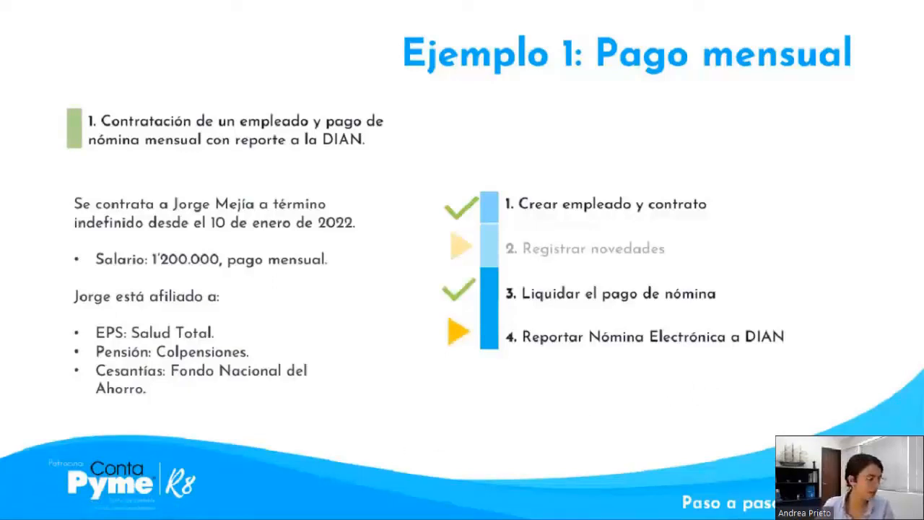
pyautogui.hotkey('alt', 'Tab')
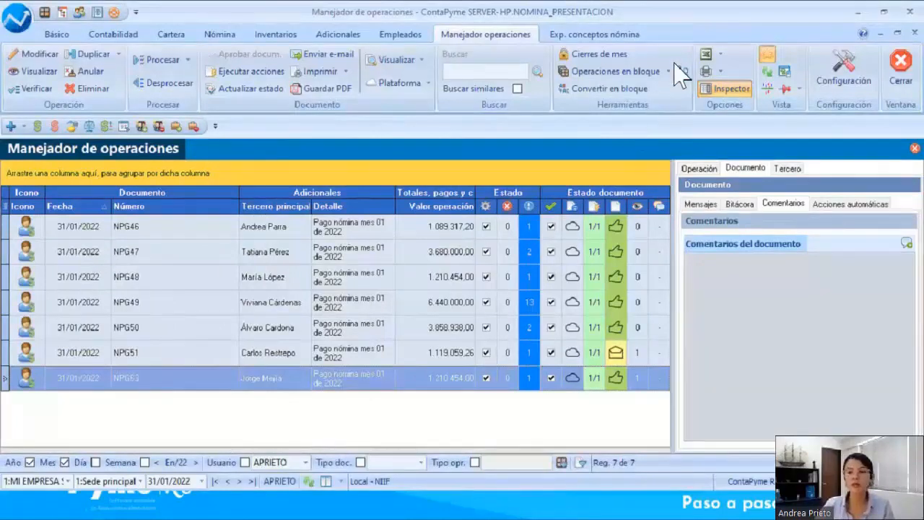
# - Preview the block generation of Reporte de Nómina electrónica for Enero 2022, including pending concepts from earlier periods
pyautogui.click(635, 75)
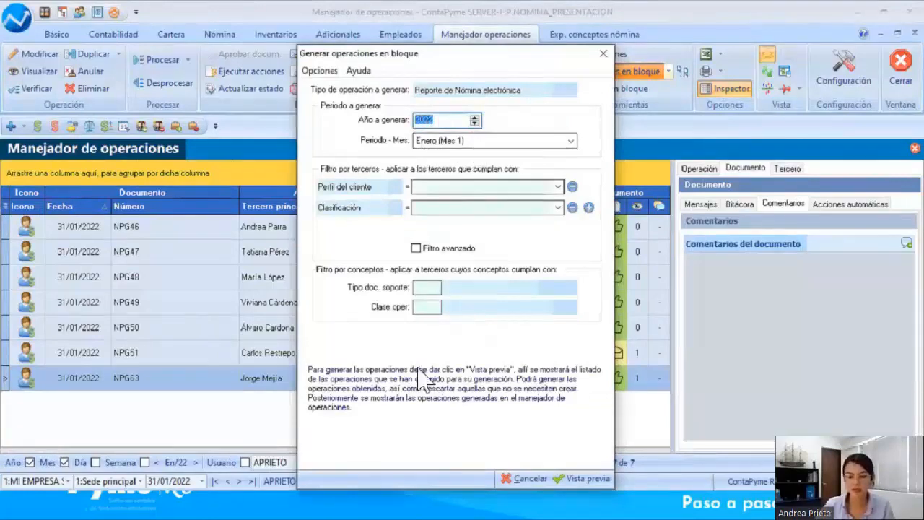
pyautogui.click(554, 478)
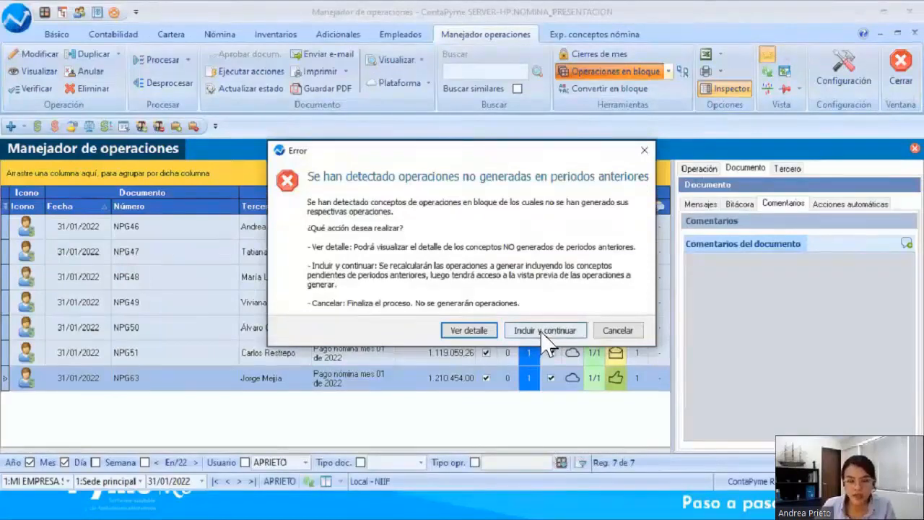
pyautogui.click(541, 332)
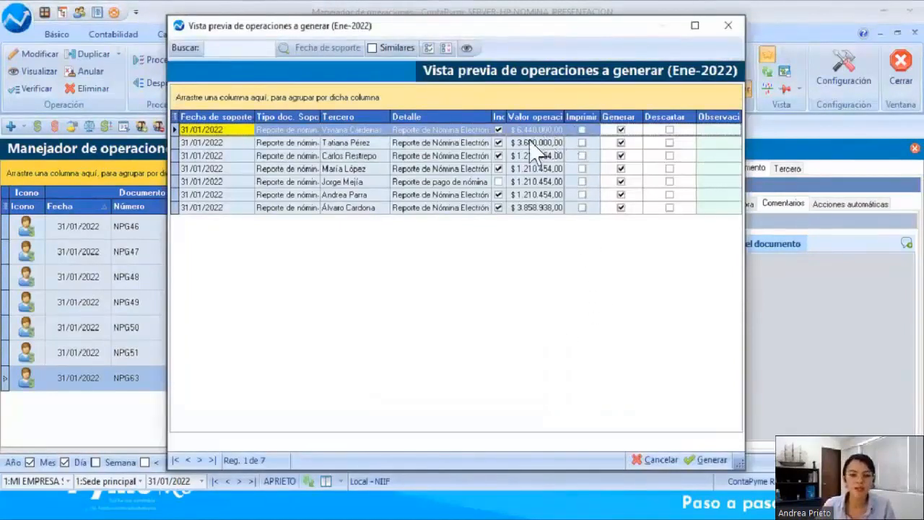
# - Widen the previous-concepts and Valor operación columns in the preview and review the reports listed for generation
pyautogui.moveTo(503, 120); pyautogui.dragTo(528, 121)
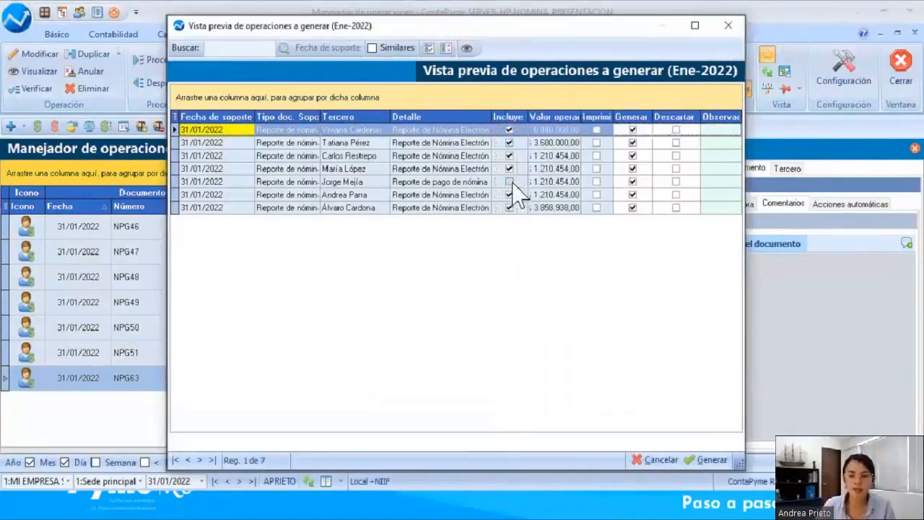
pyautogui.click(508, 182)
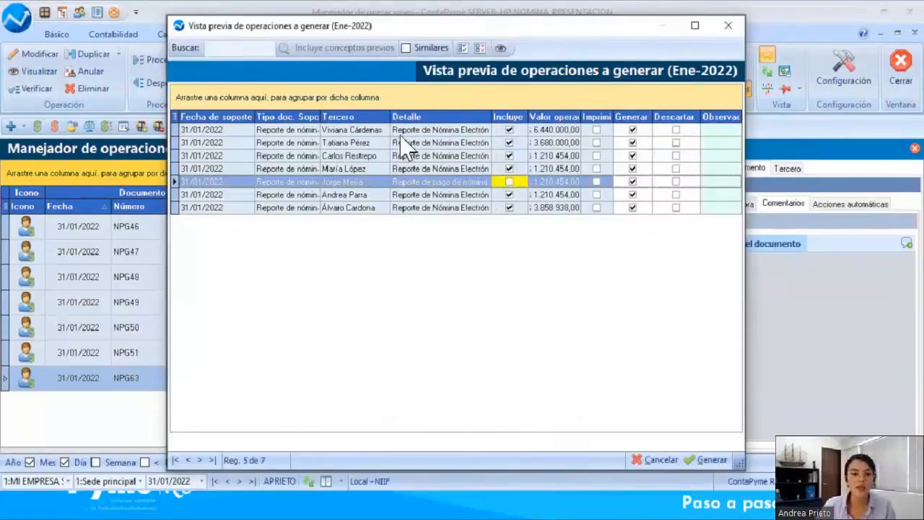
pyautogui.moveTo(582, 116); pyautogui.dragTo(642, 117)
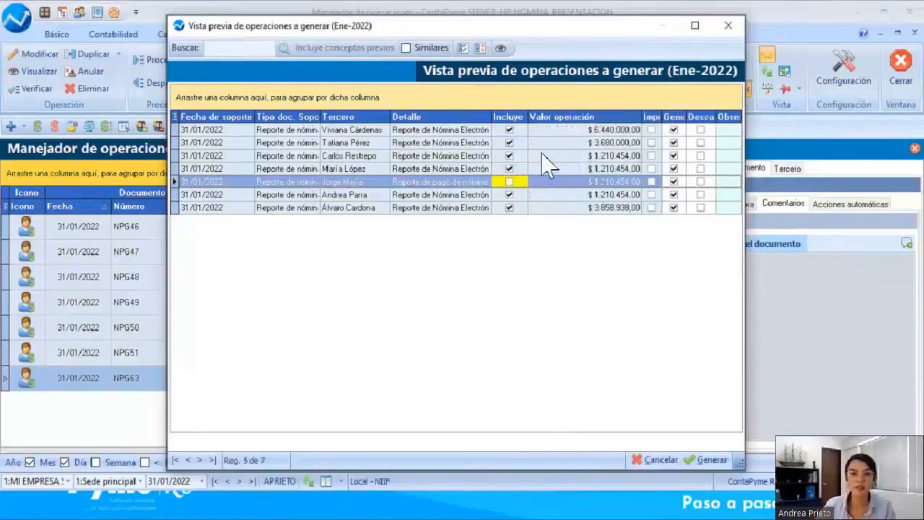
pyautogui.click(592, 158)
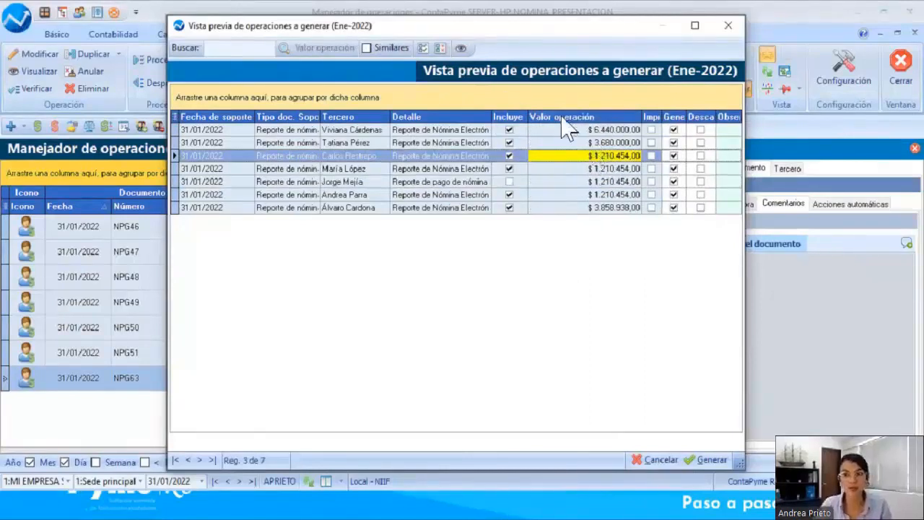
# - View the Reporte de pago de nómina electrónica operation from the preview, widen its concept Nombre column, and close it
pyautogui.click(431, 182)
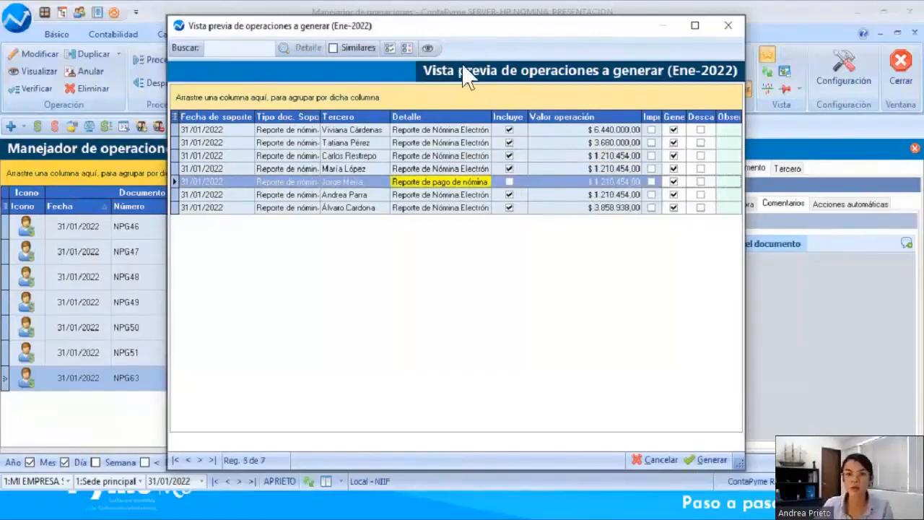
pyautogui.click(428, 48)
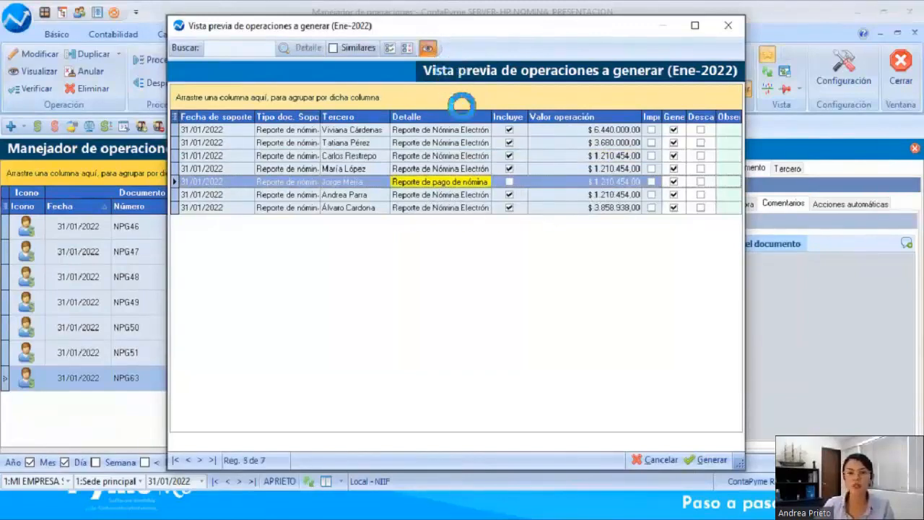
pyautogui.doubleClick(476, 184)
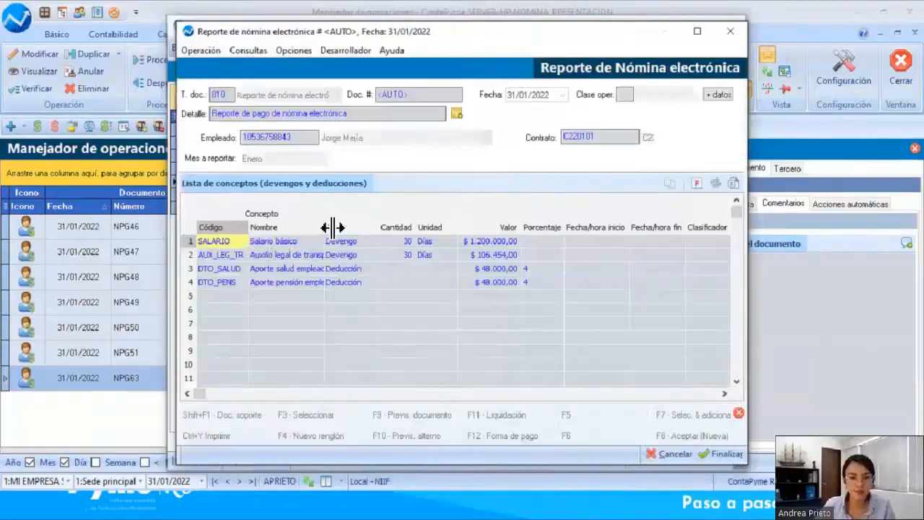
pyautogui.moveTo(327, 230); pyautogui.dragTo(373, 231)
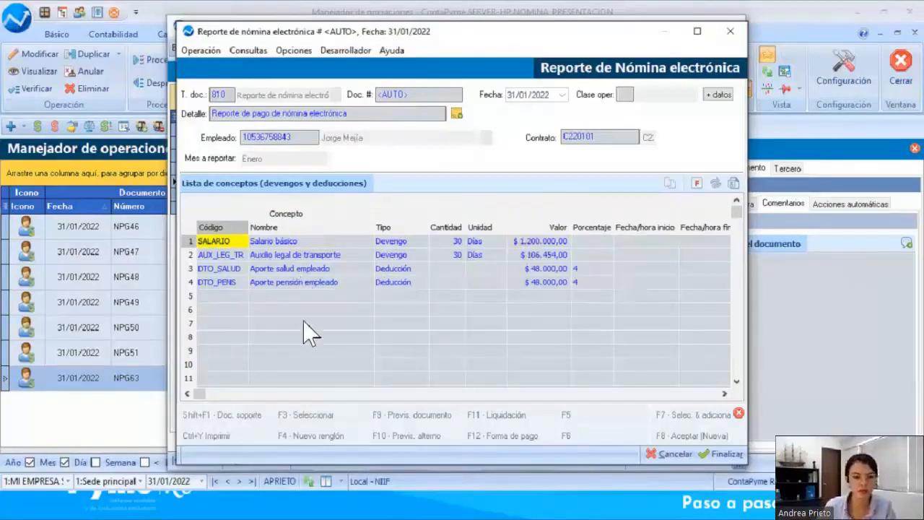
pyautogui.click(718, 453)
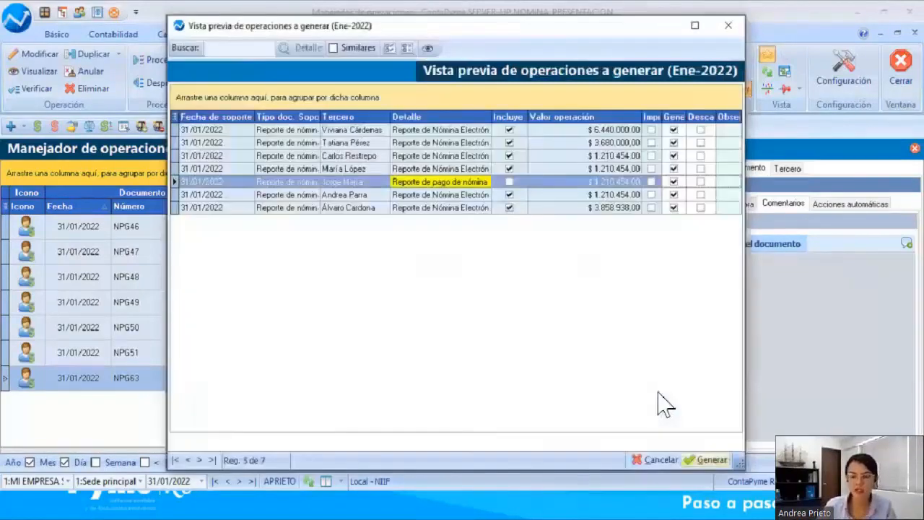
# - Generate the previewed electronic payroll reports, close the verification results, and decline opening a separate operations manager
pyautogui.click(704, 461)
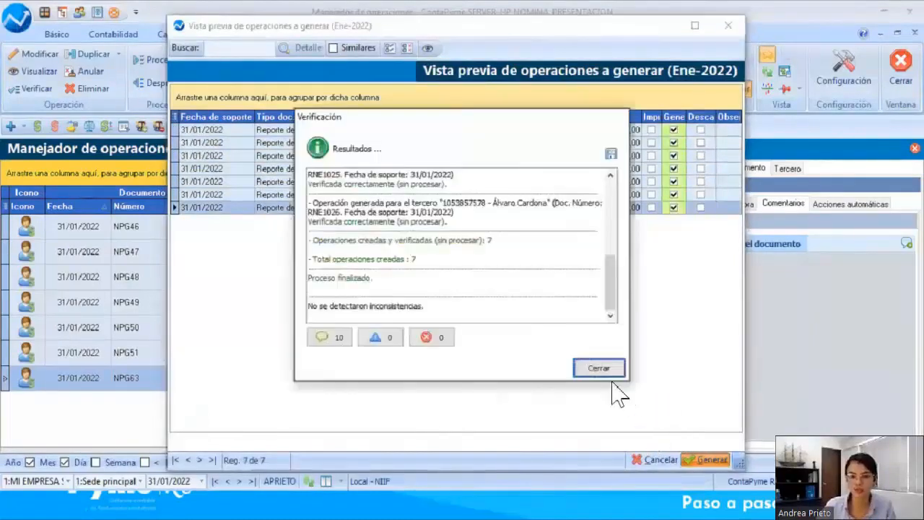
pyautogui.click(608, 370)
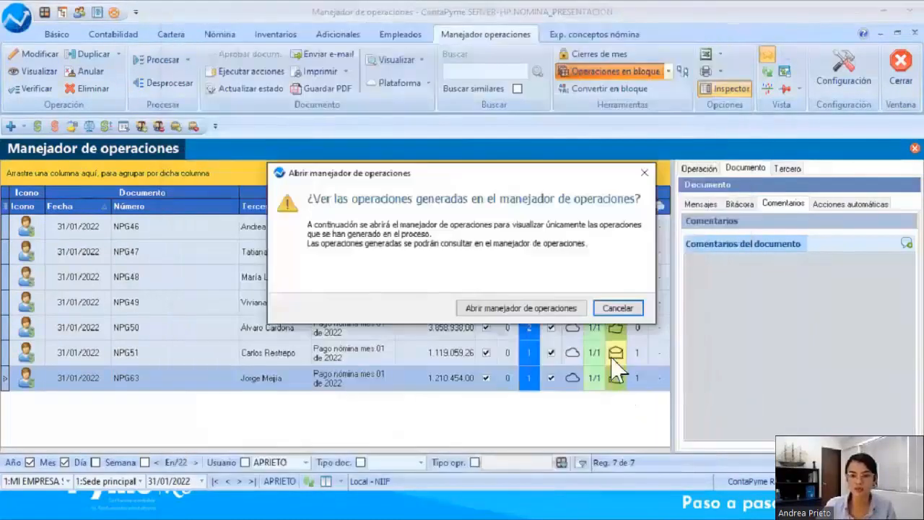
pyautogui.click(618, 309)
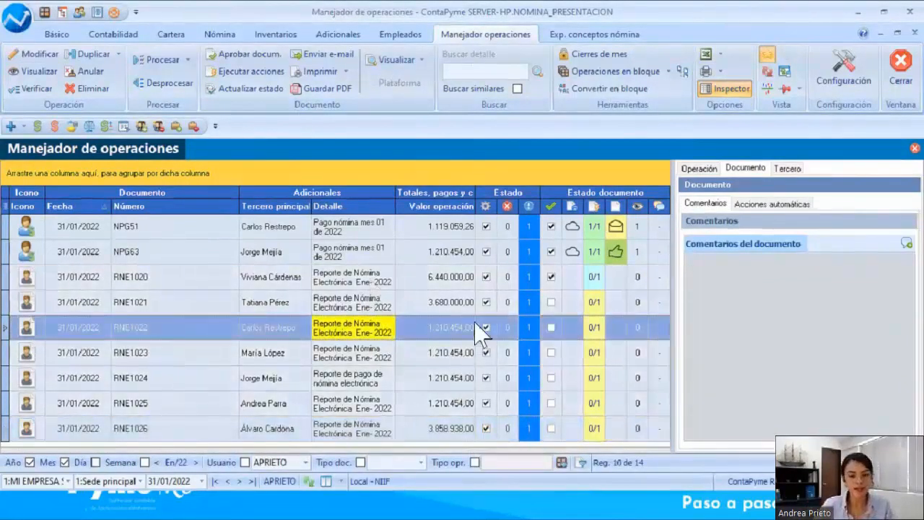
# - Execute the document actions of electronic payroll report RNE1024 and check its Acciones automáticas status
pyautogui.click(368, 383)
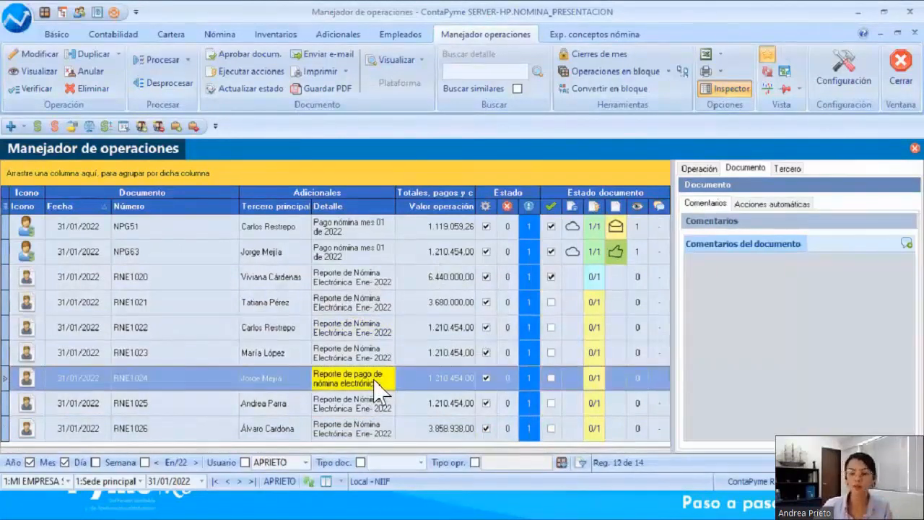
pyautogui.rightClick(375, 385)
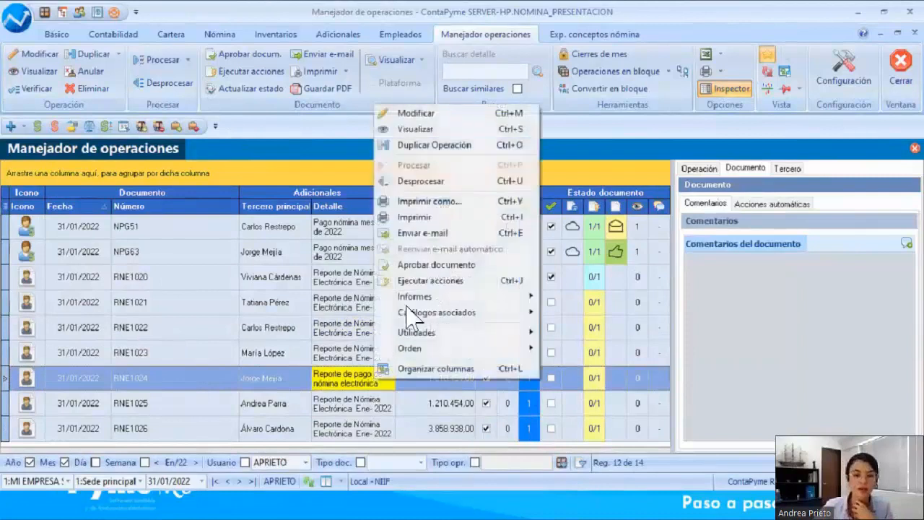
pyautogui.click(433, 280)
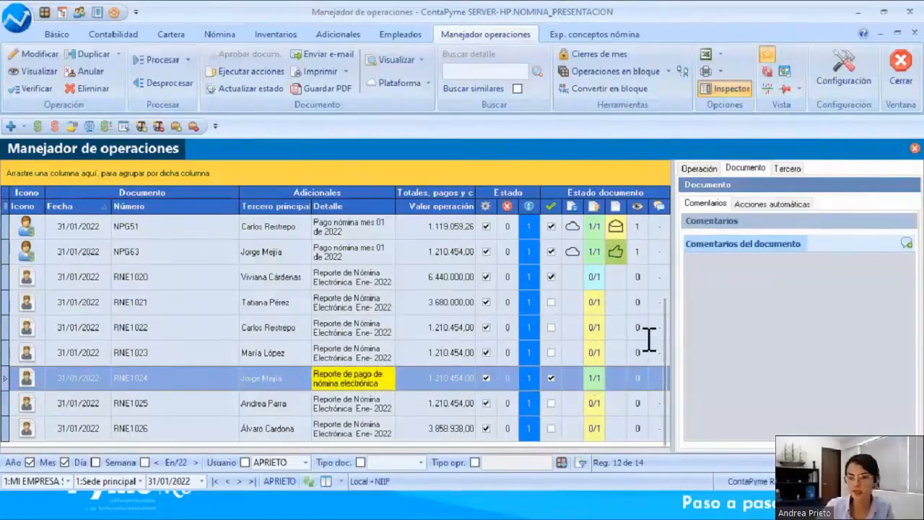
pyautogui.click(778, 205)
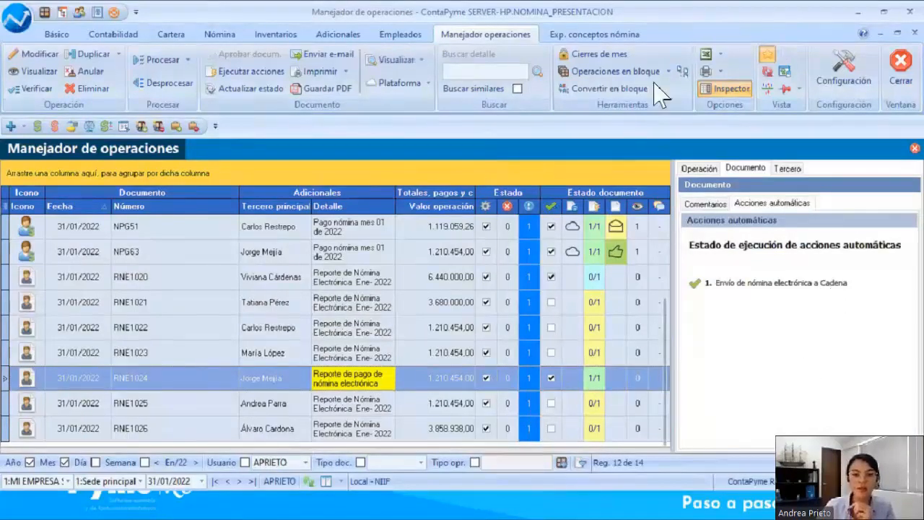
# - View the XML file of electronic payroll report RNE1024, look through its contents, and close it
pyautogui.click(404, 60)
pyautogui.click(393, 94)
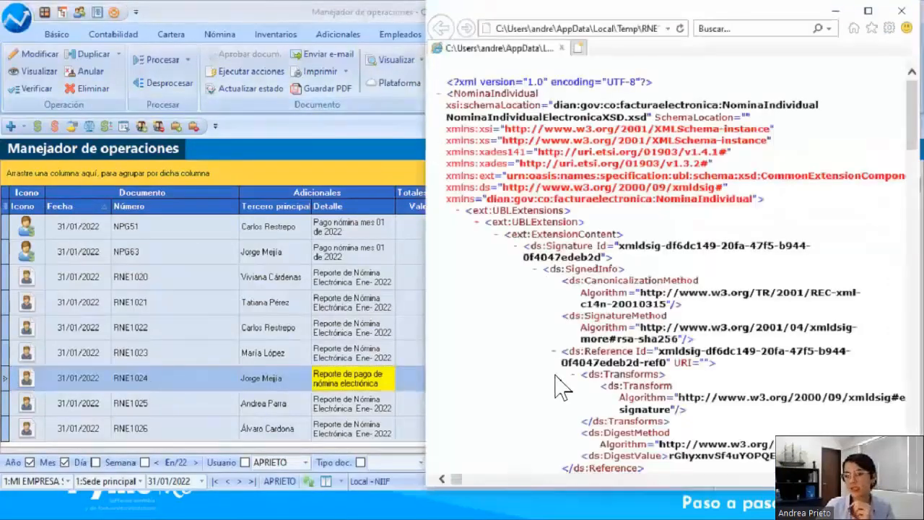
pyautogui.scroll(-10, 895, 93)
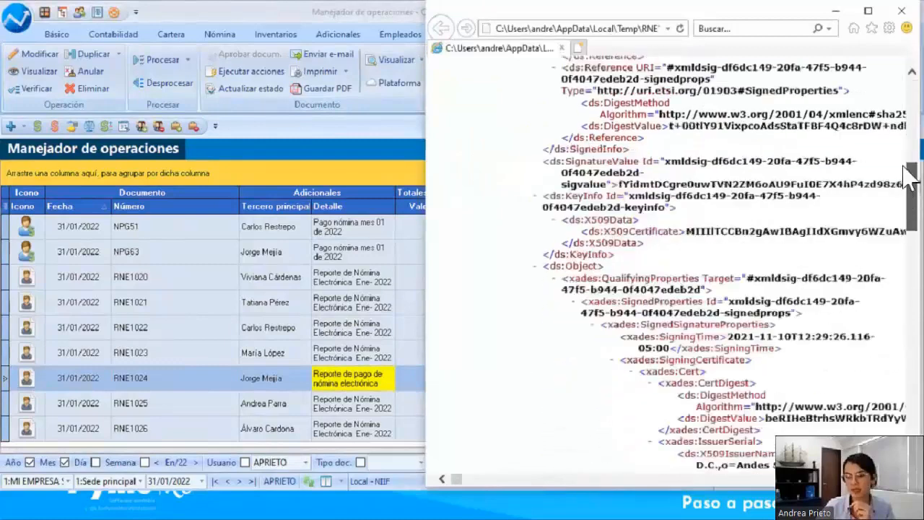
pyautogui.scroll(10, 895, 94)
pyautogui.click(901, 11)
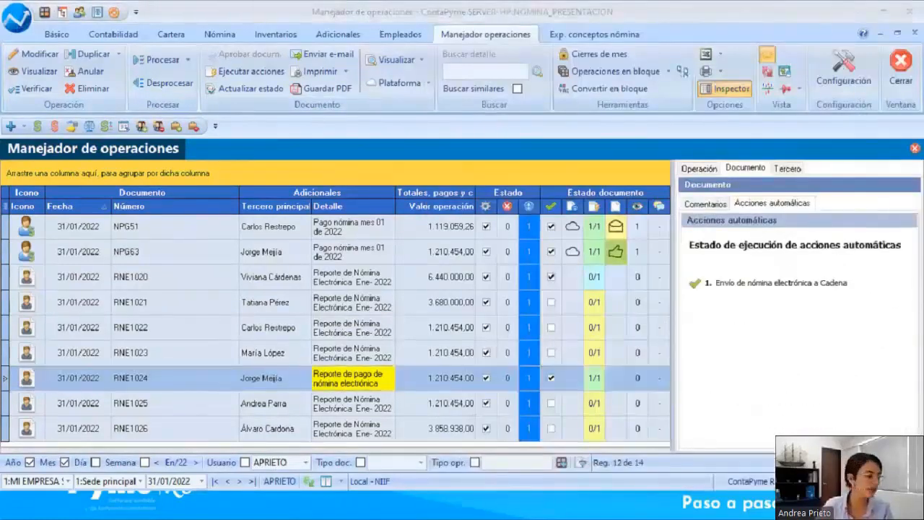
pyautogui.click(518, 442)
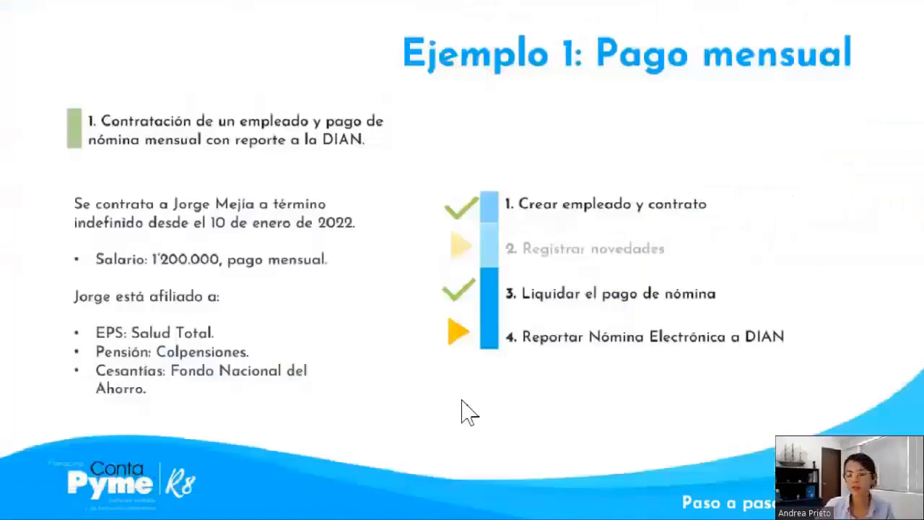